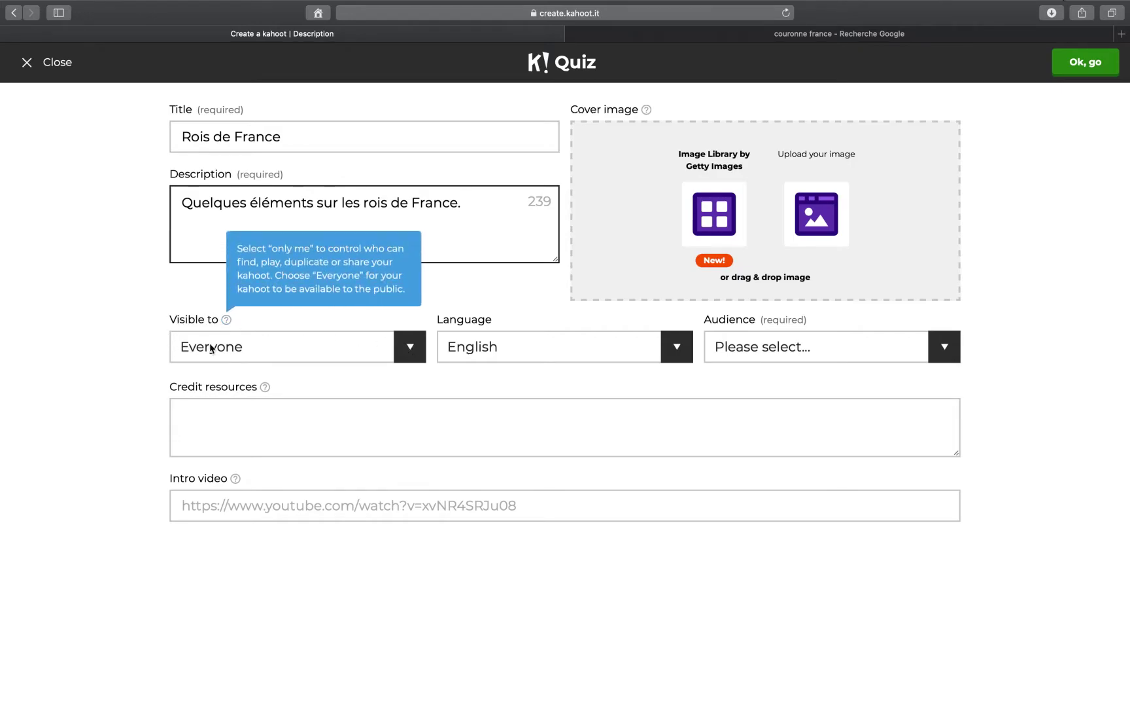
Set the quiz's visibility to Only me, its language to Français and its audience to School.
left_click(331, 350)
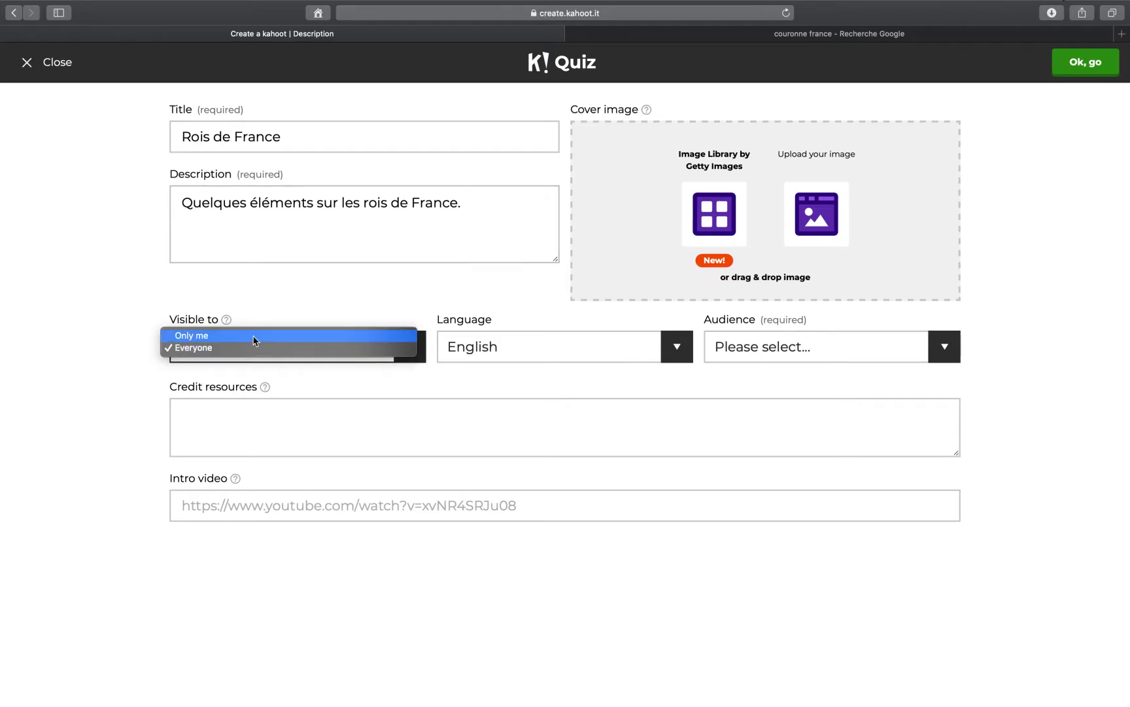
left_click(215, 338)
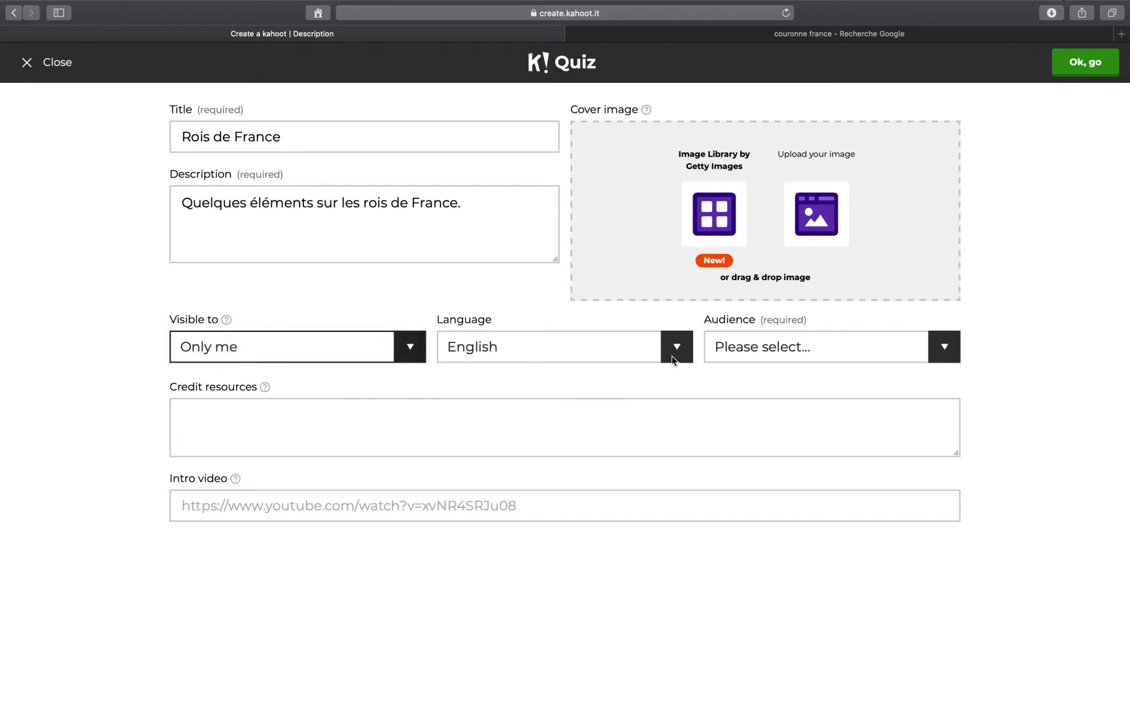
left_click(674, 351)
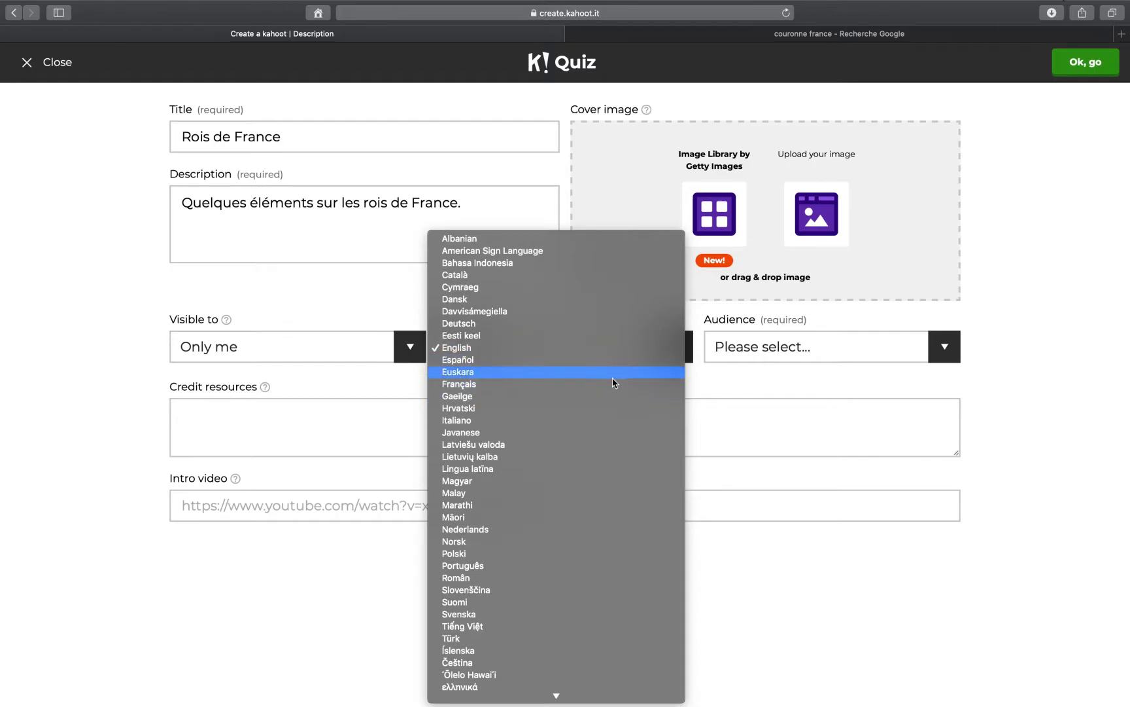
left_click(613, 382)
left_click(944, 352)
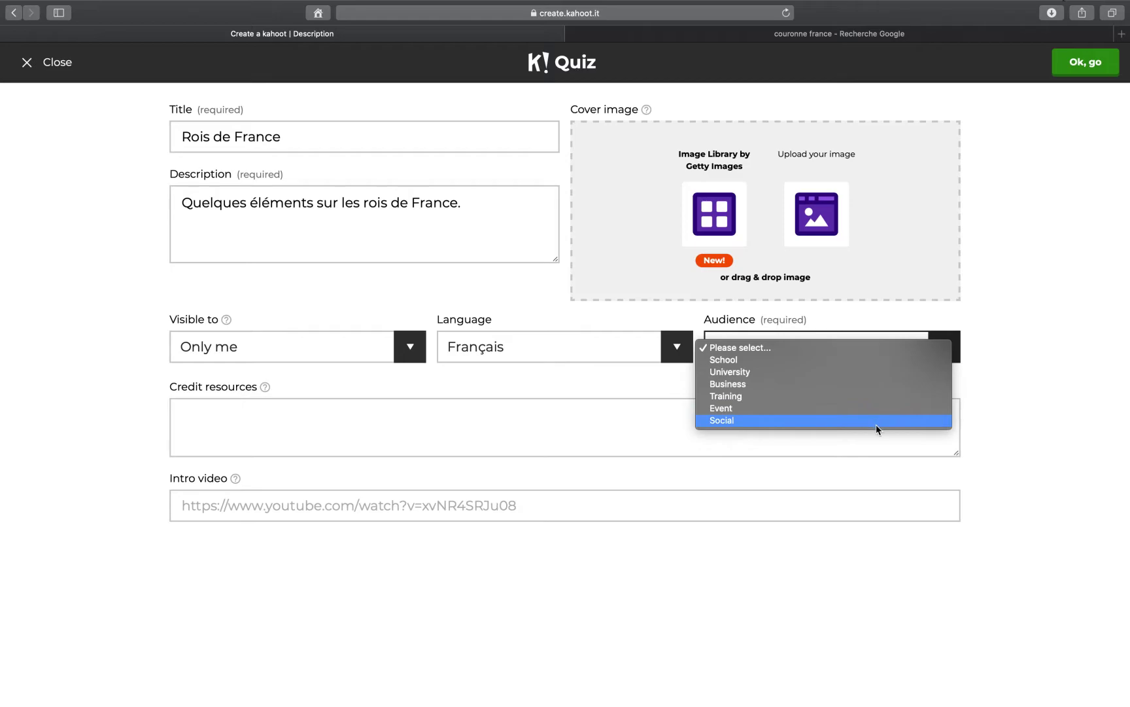
left_click(867, 360)
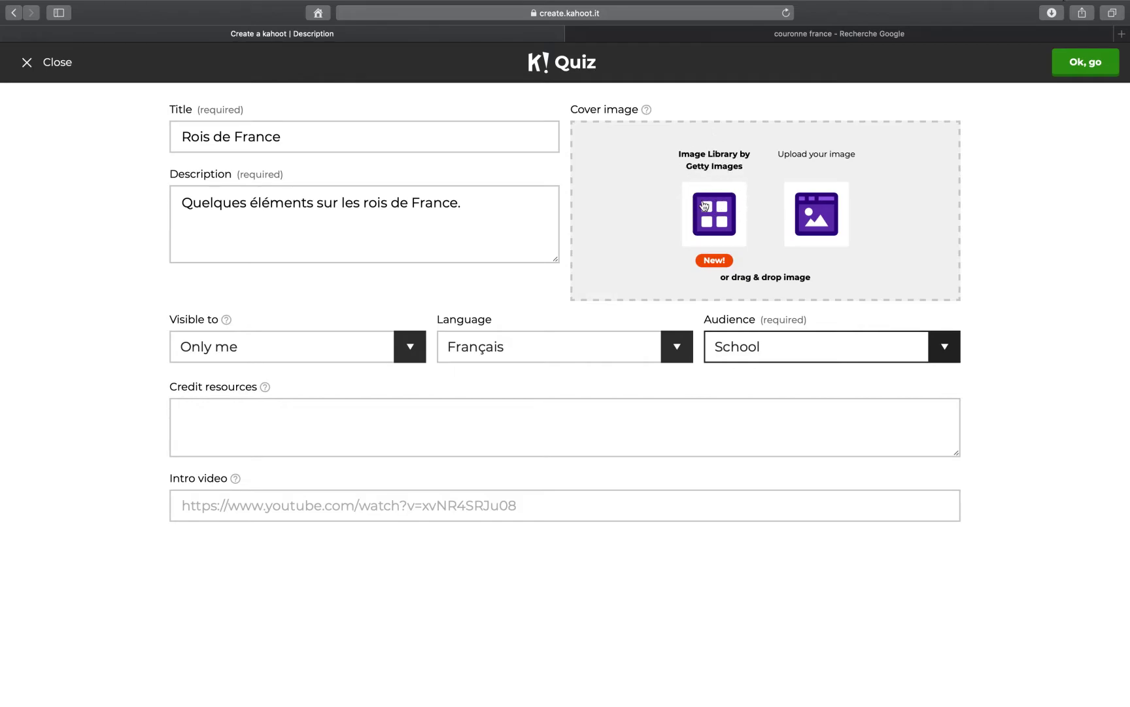
Upload the Couronne Louis XV file as the quiz's cover image and confirm the quiz description.
left_click(825, 216)
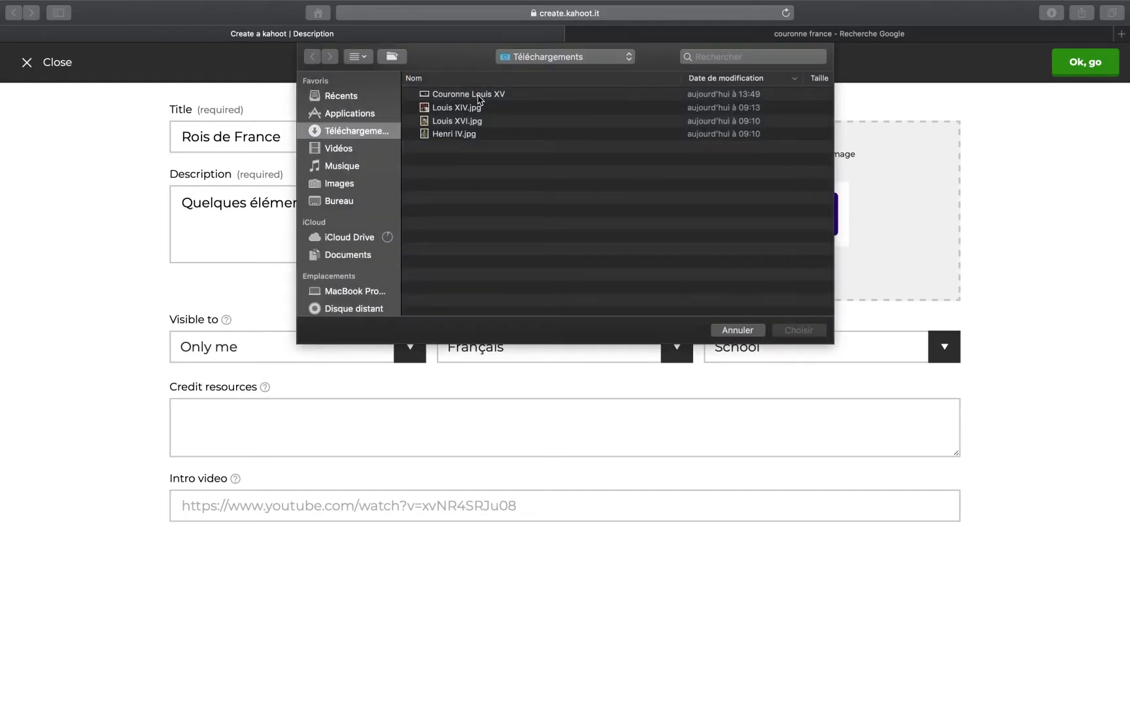
left_click(479, 94)
left_click(795, 330)
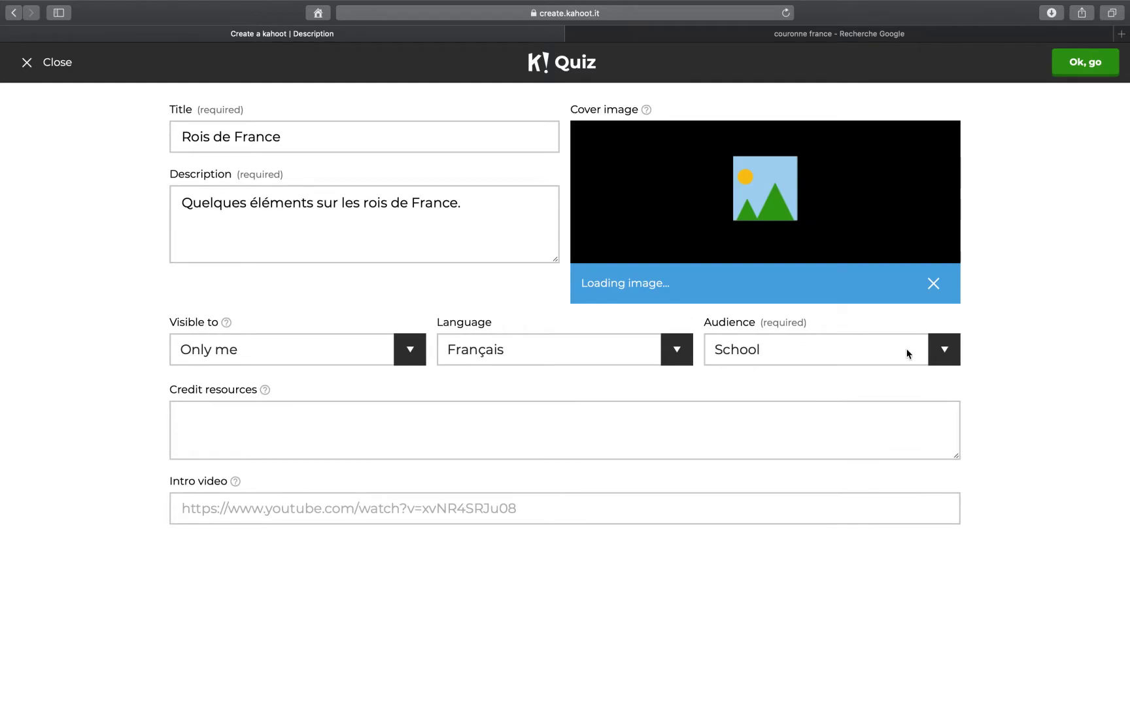
left_click(651, 410)
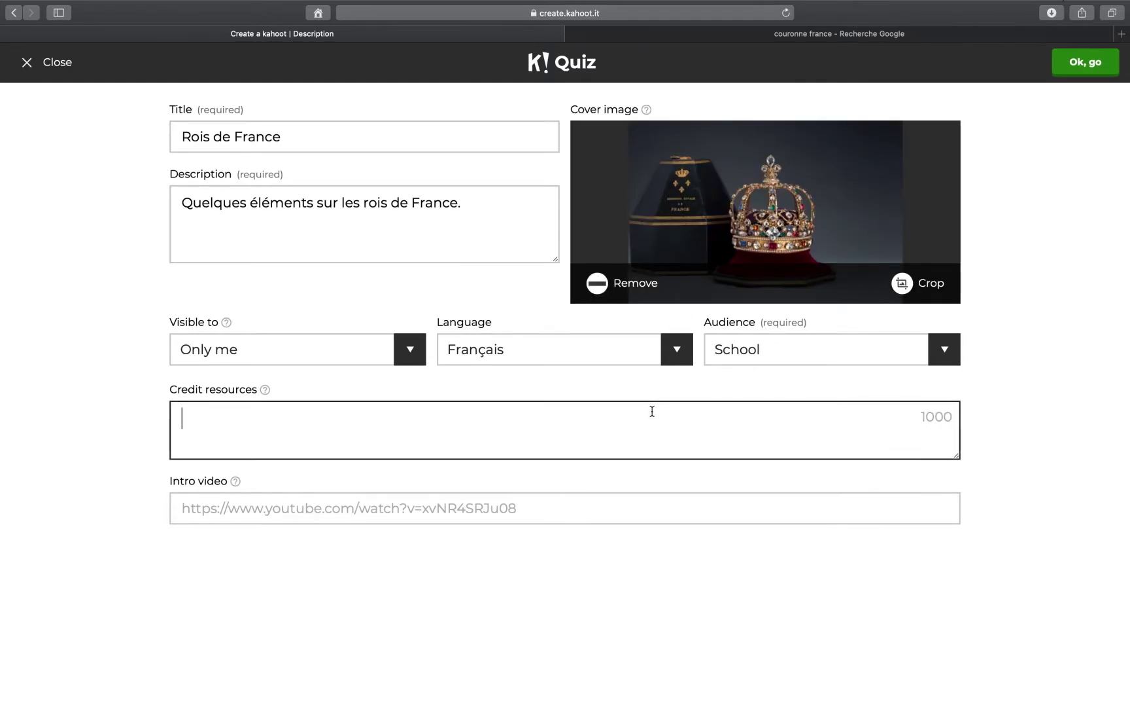
left_click(1085, 68)
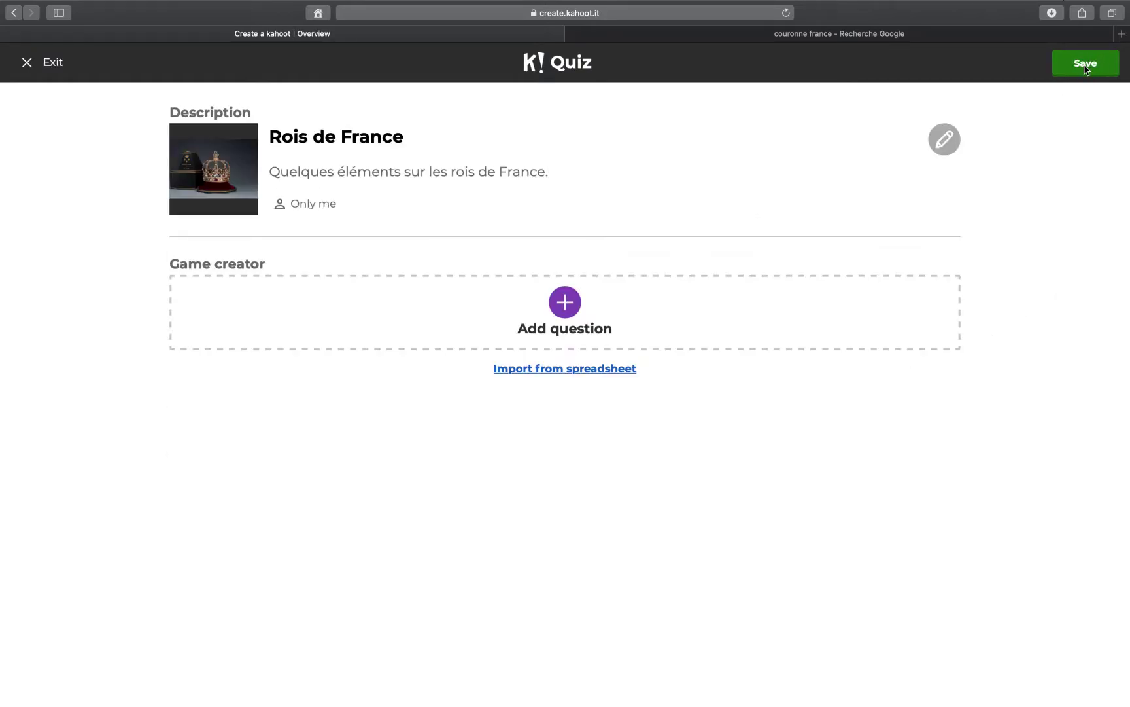
Add a first question reading "Quel roi est à l'origine de l'Édit de Nantes ?".
left_click(566, 303)
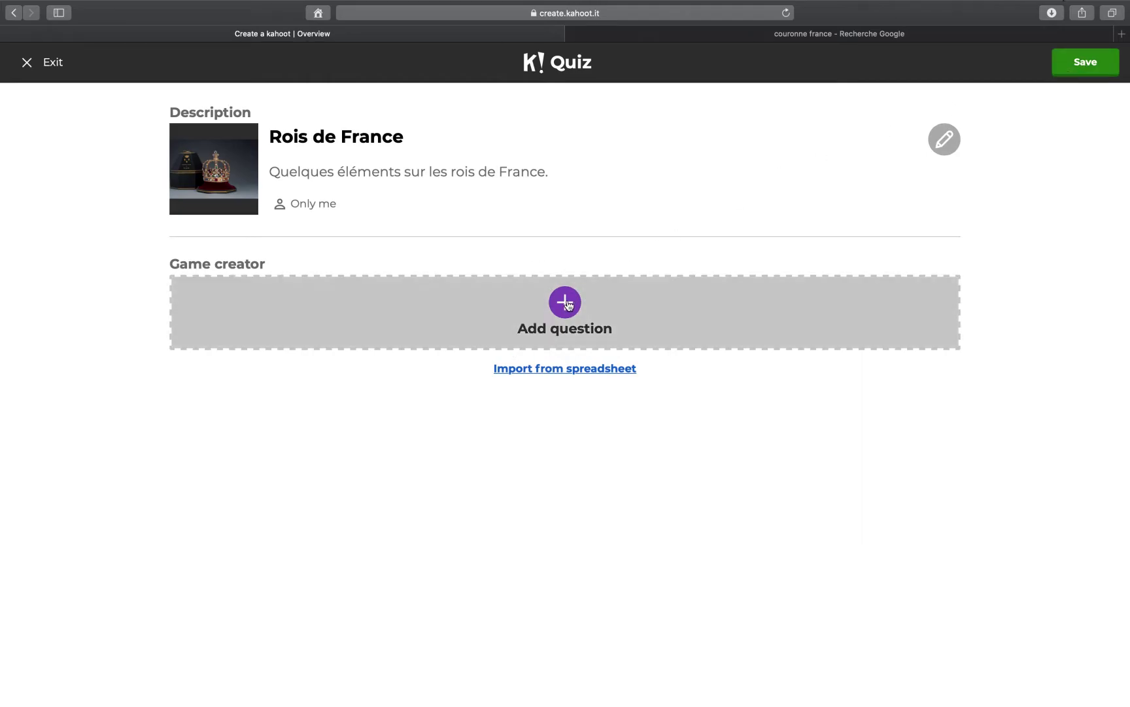
left_click(467, 139)
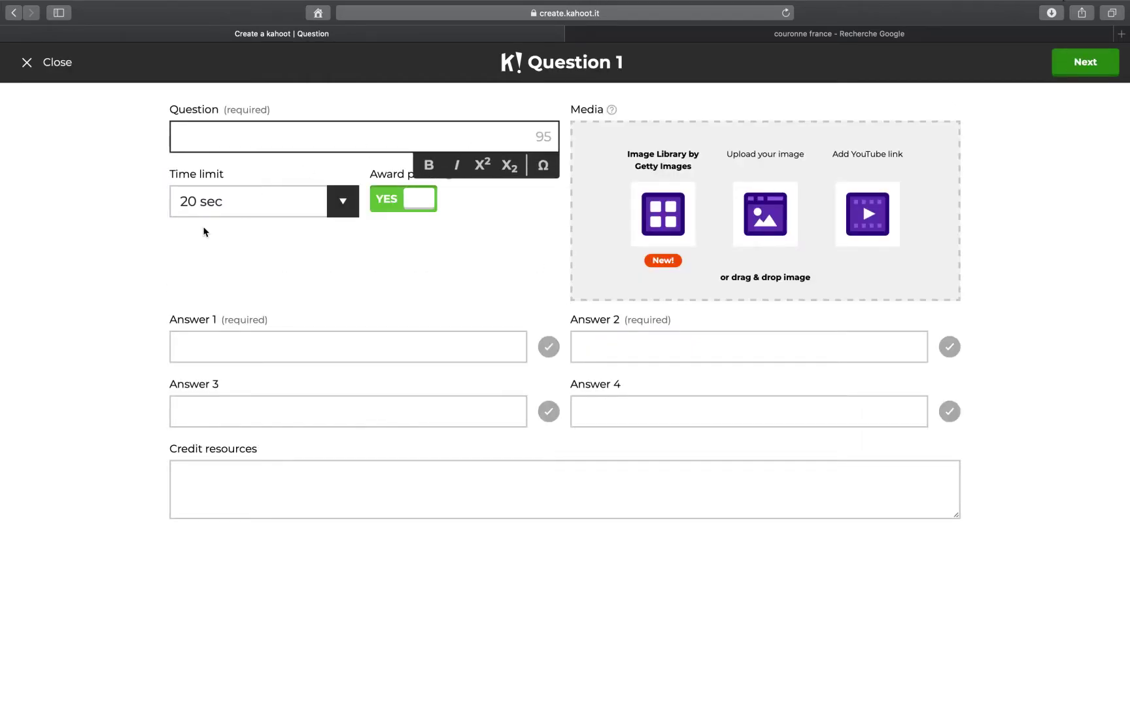
type("Quel roi est à ")
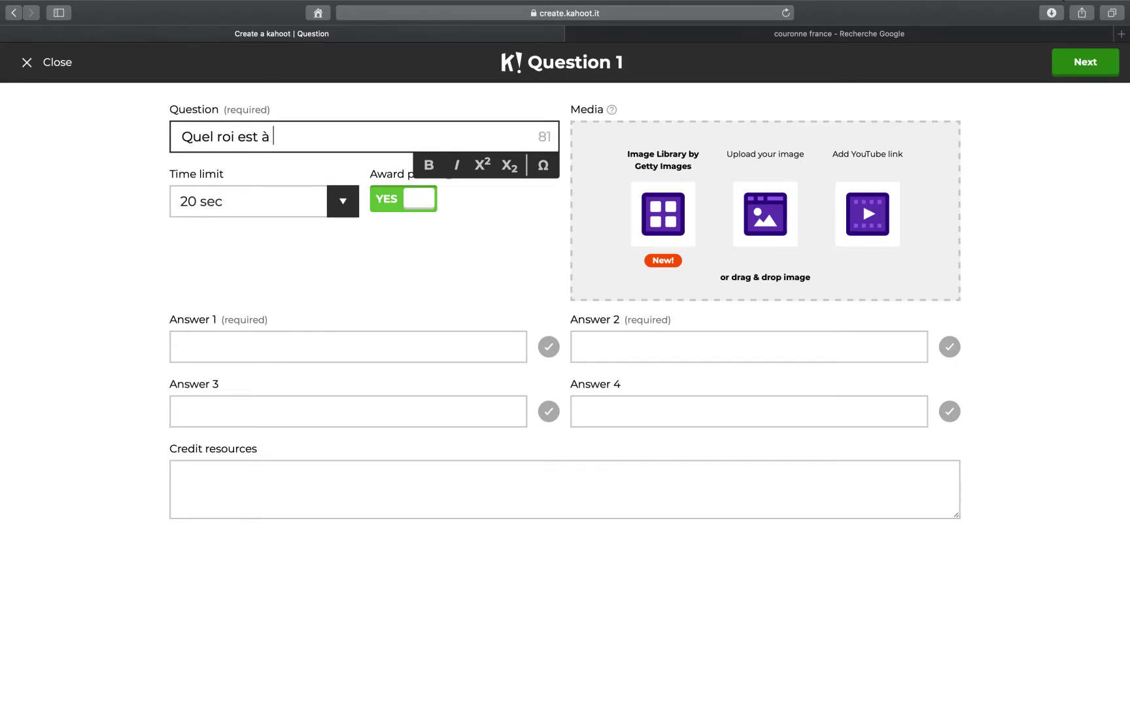
type("l'origine de l''Édit")
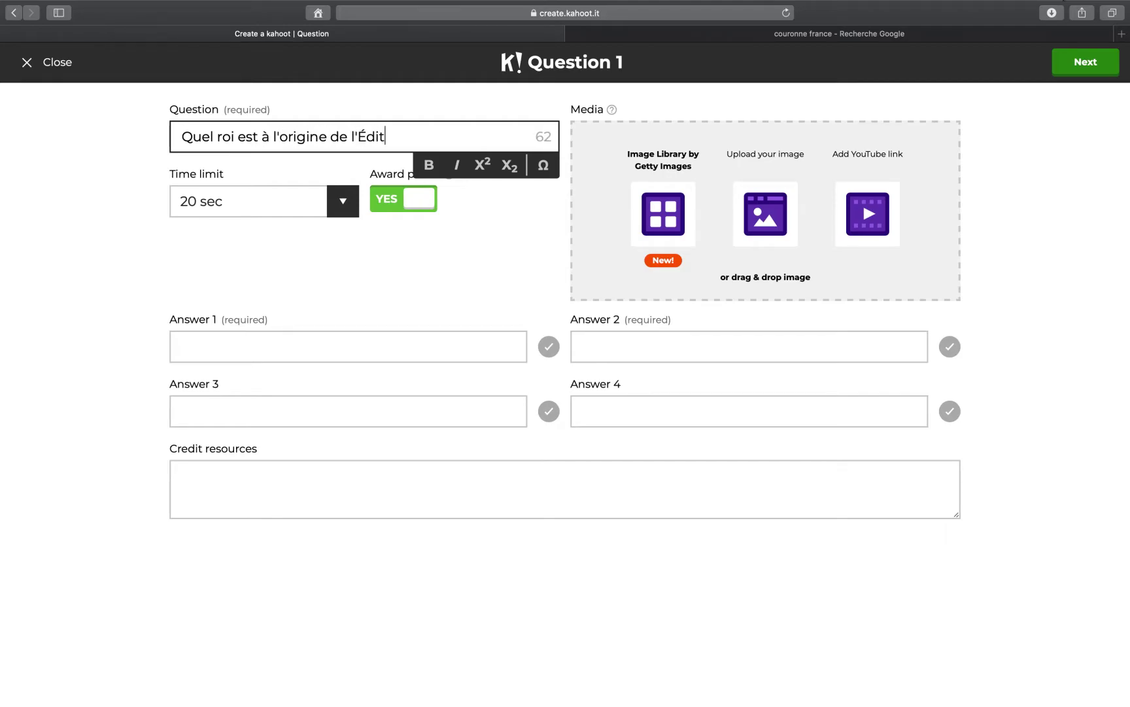
type(" de Nantes ?")
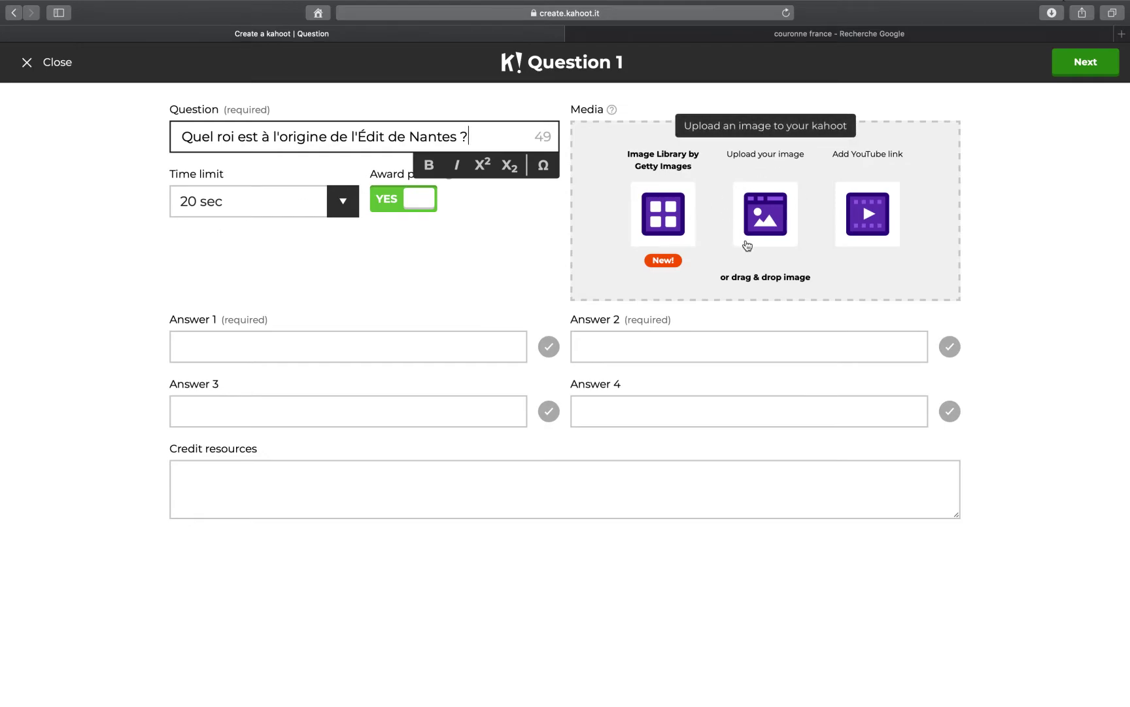
Upload Henri IV.jpg as the image for question 1.
left_click(772, 200)
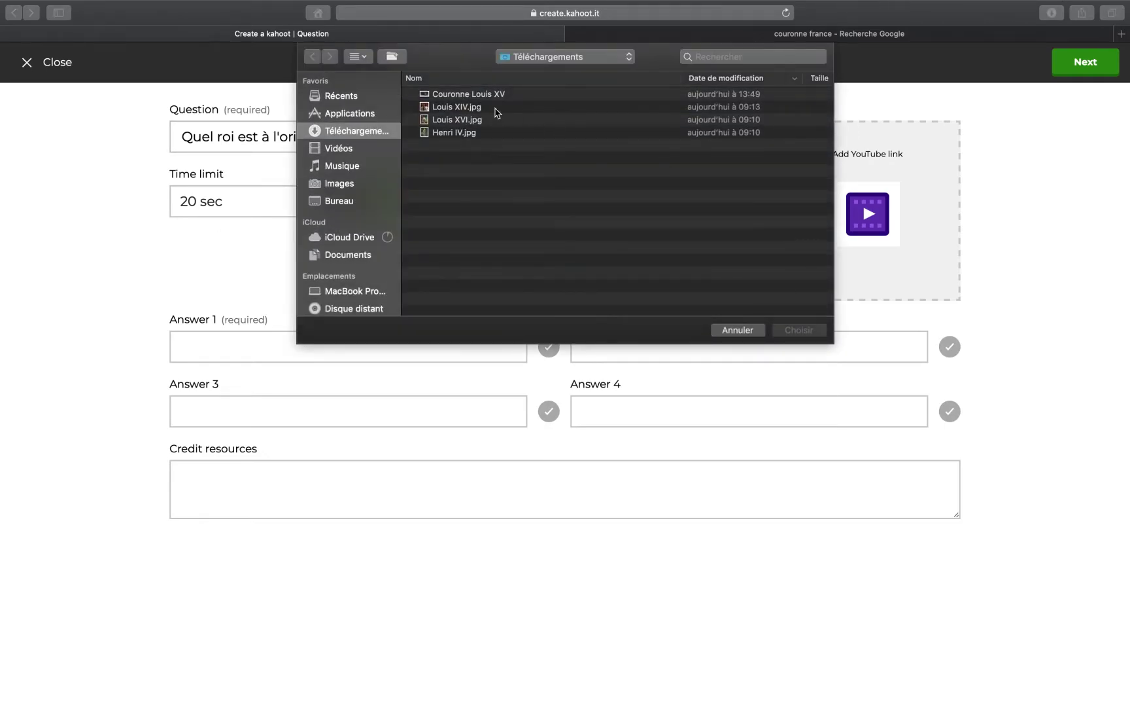
left_click(467, 134)
left_click(801, 329)
Enter "Henri IV" as answer 1 and "Louis XII" as answer 2 of the first question.
left_click(467, 348)
type("Henri IV")
key("Tab")
type("Louis XII")
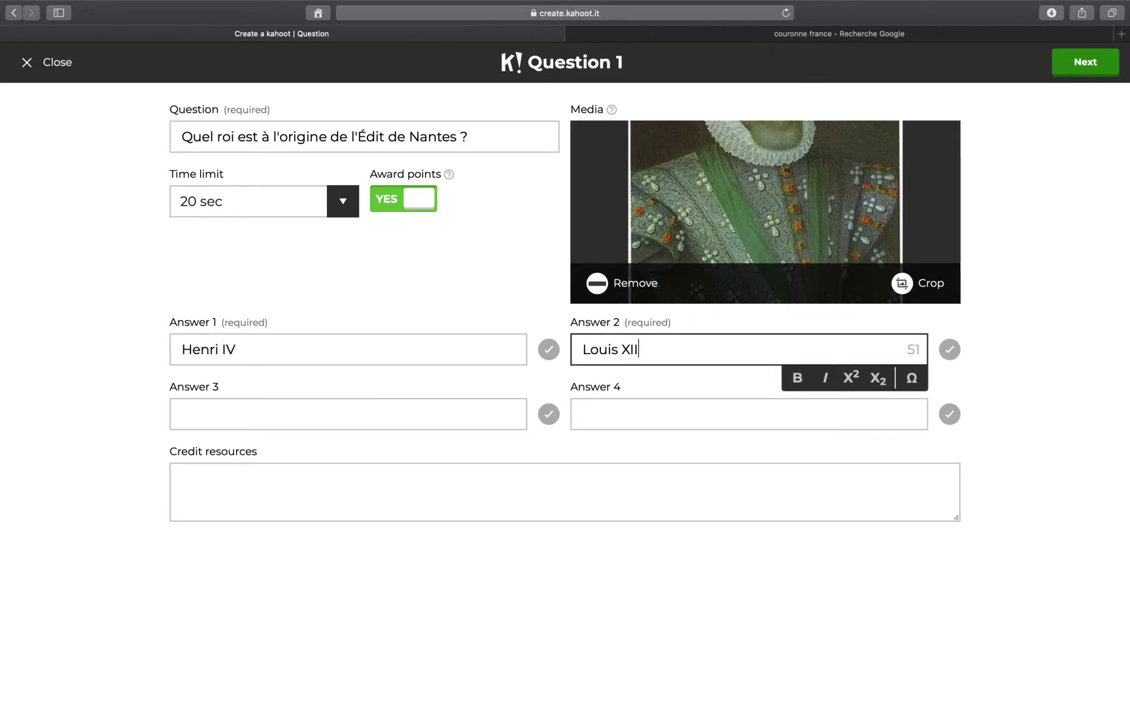
Enter "Louis XIV" and "Louis XVI" as answers 3 and 4, and finish question 1 with Henri IV marked as correct.
double_click(601, 348)
key("cmd+c")
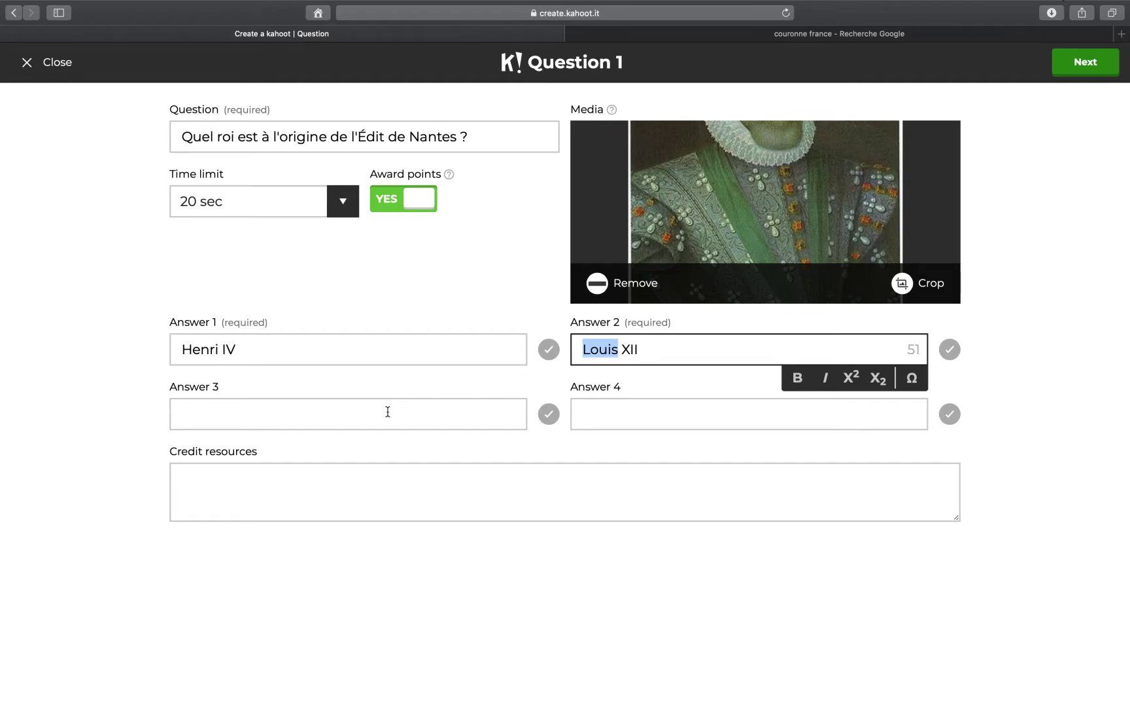
left_click(383, 413)
key("cmd+v")
type("X")
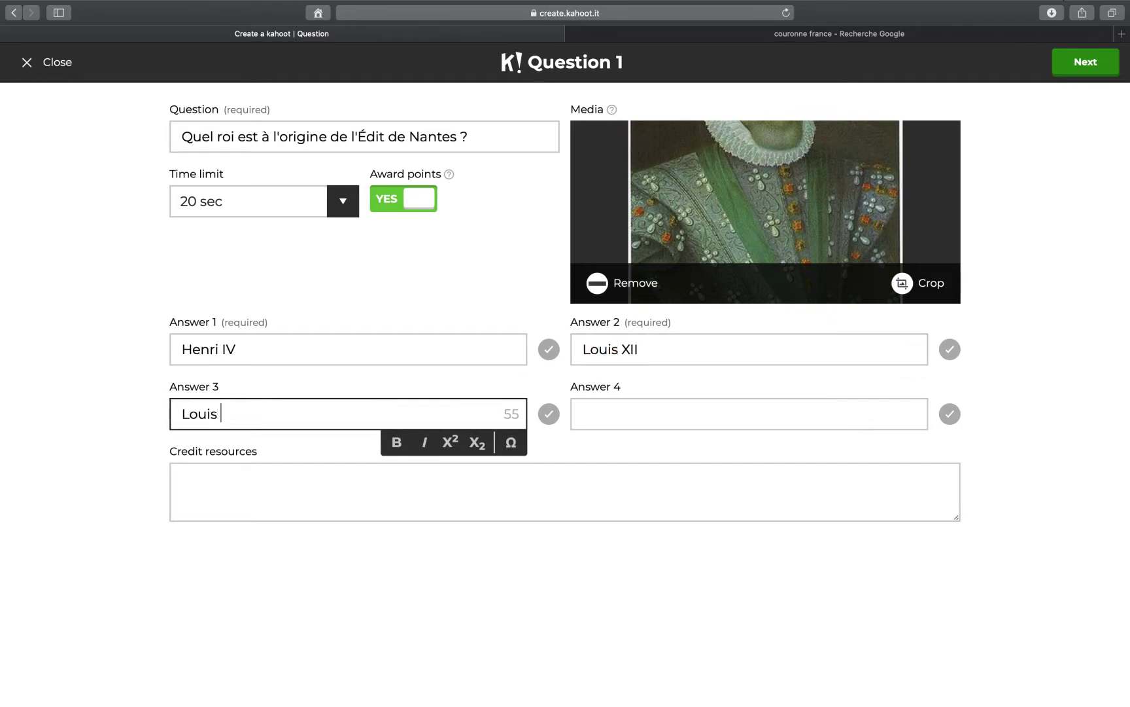
type("IV")
left_click(666, 414)
key("cmd+v")
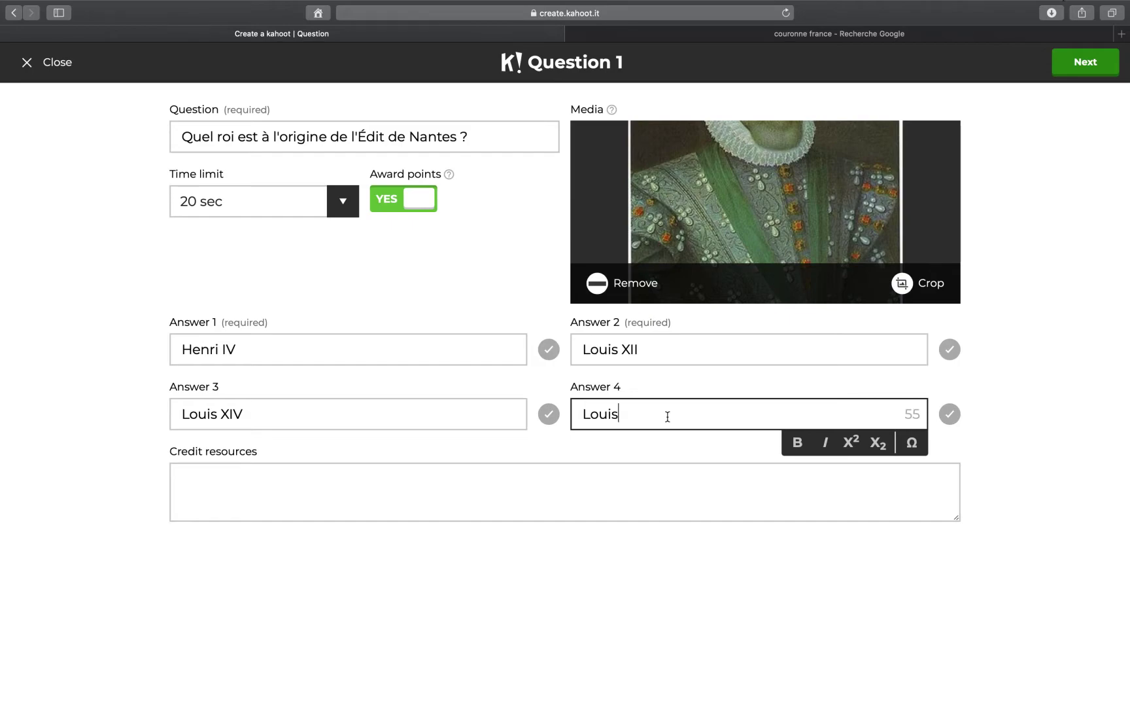
type("XVI")
left_click(549, 350)
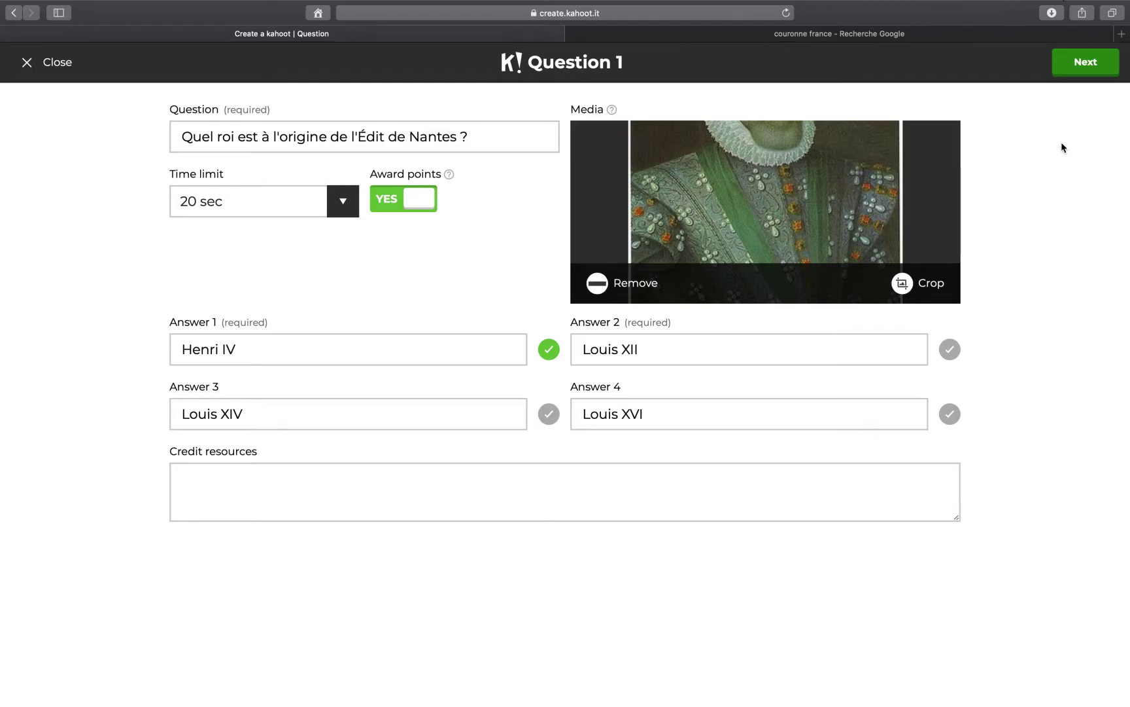
left_click(1077, 72)
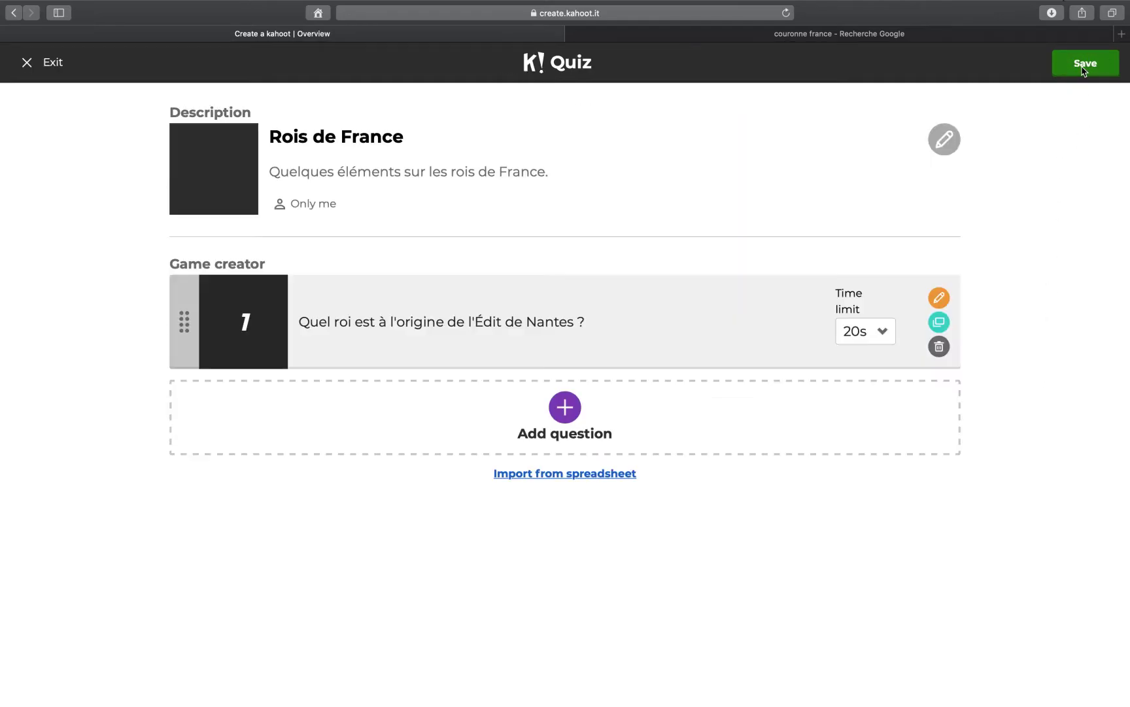
Add a second question reading "Qui était le roi soleil ?".
left_click(566, 407)
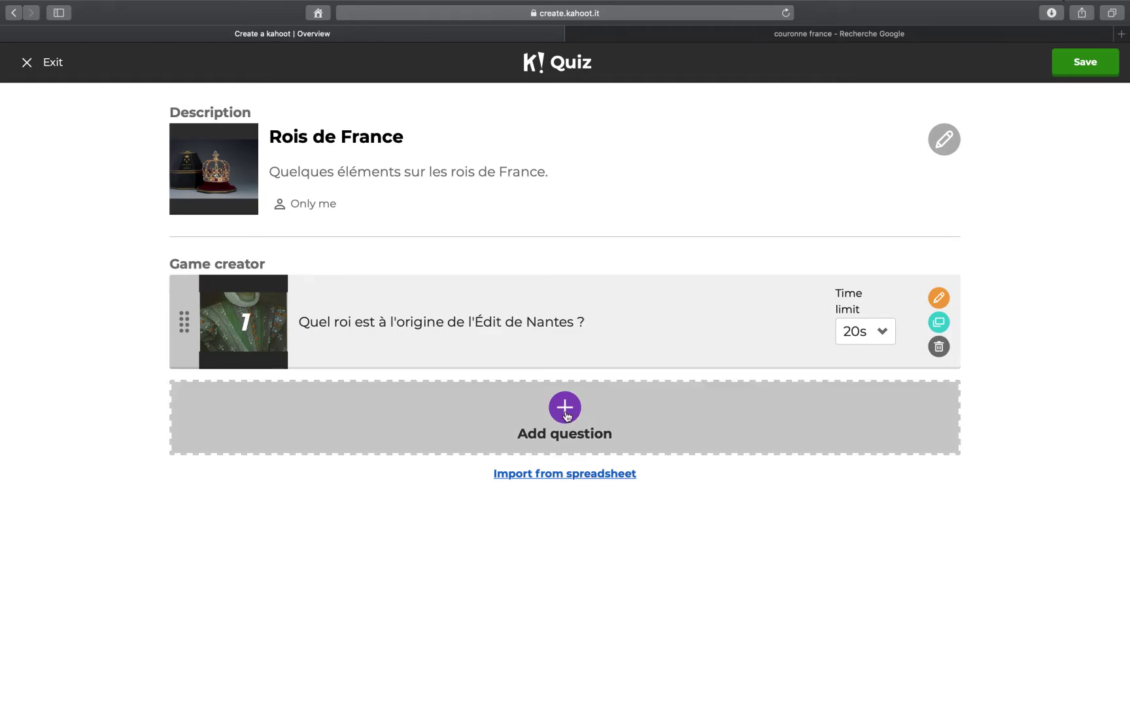
left_click(484, 142)
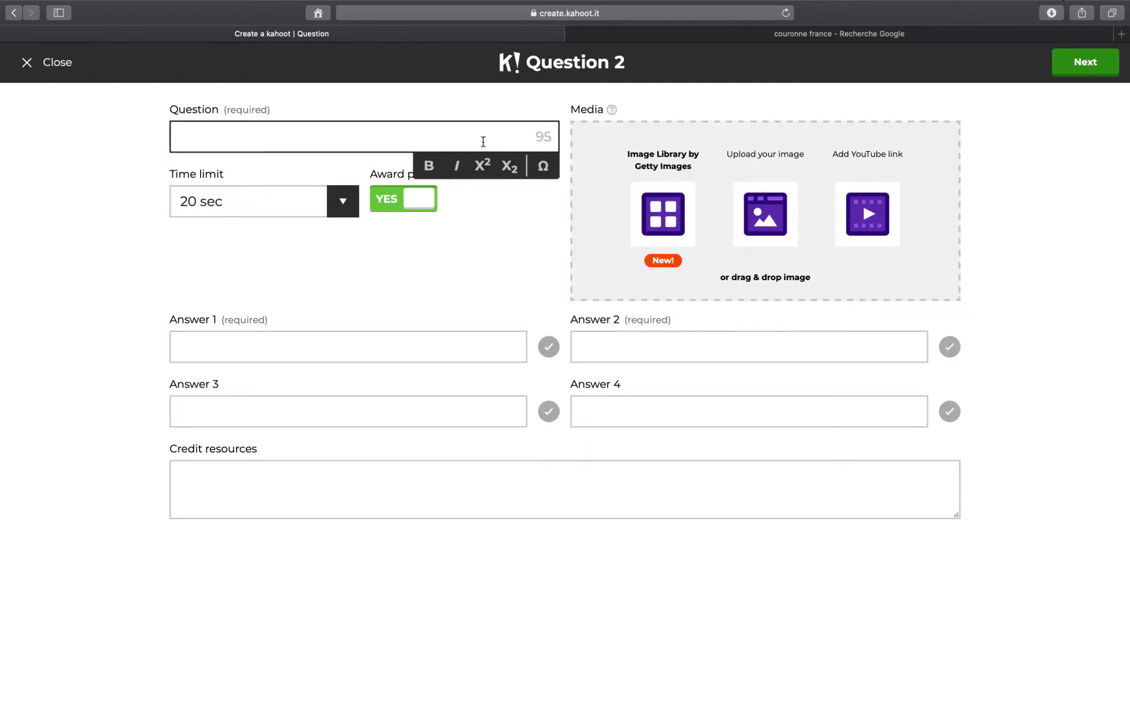
type("Qu")
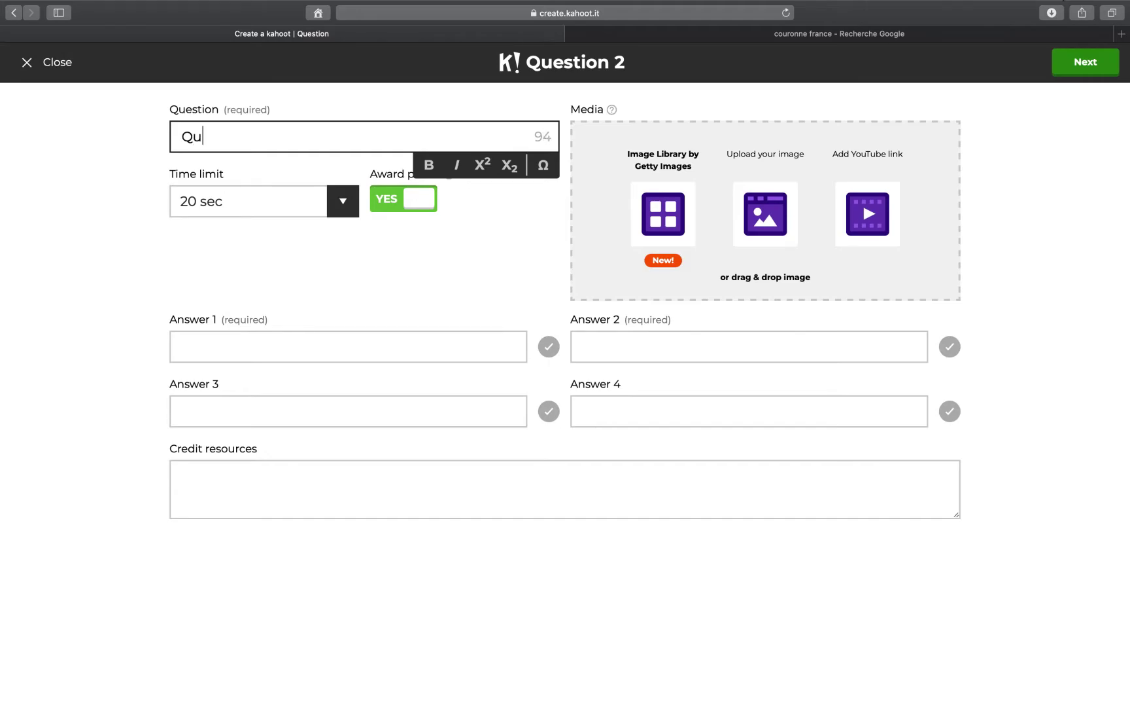
type("i était le roi soleil ?")
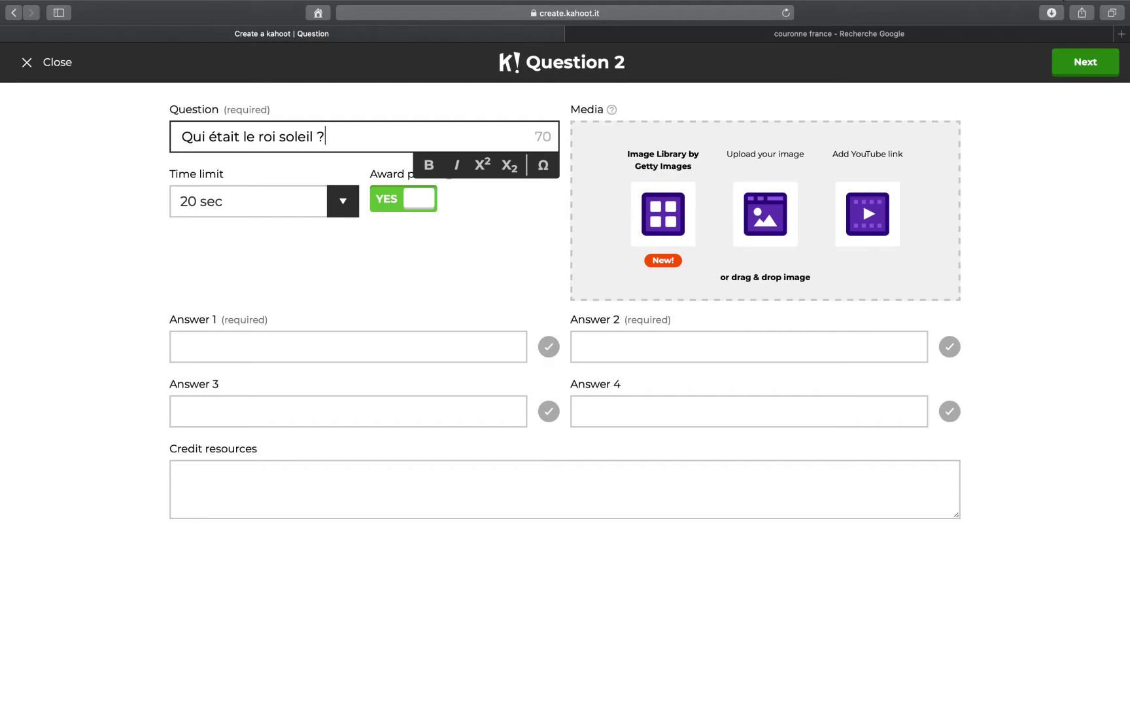
Enter "Louis XIV", "Louis XVI", "Louis XII" and "Louis XV" as answers 1 to 4 and mark Louis XIV as correct.
key("Tab")
key("Tab")
type("Louis XIV")
key("Tab")
type("Louis XVI")
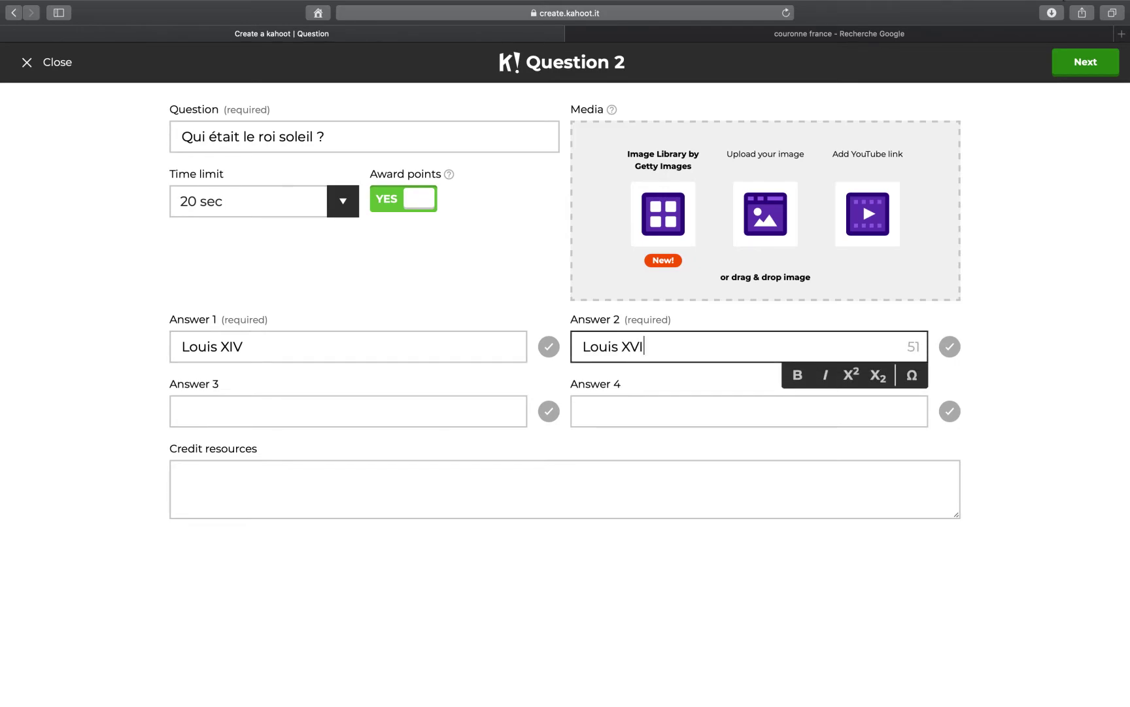
key("Tab")
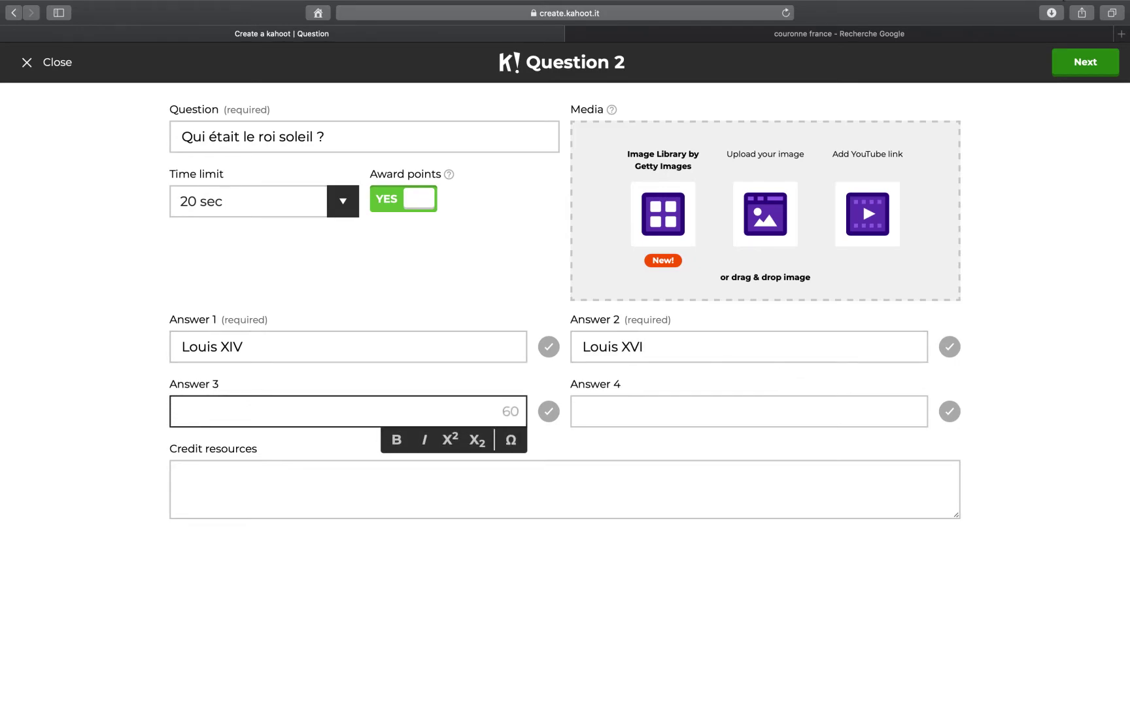
type("Louis XII")
key("Tab")
type("Louis ")
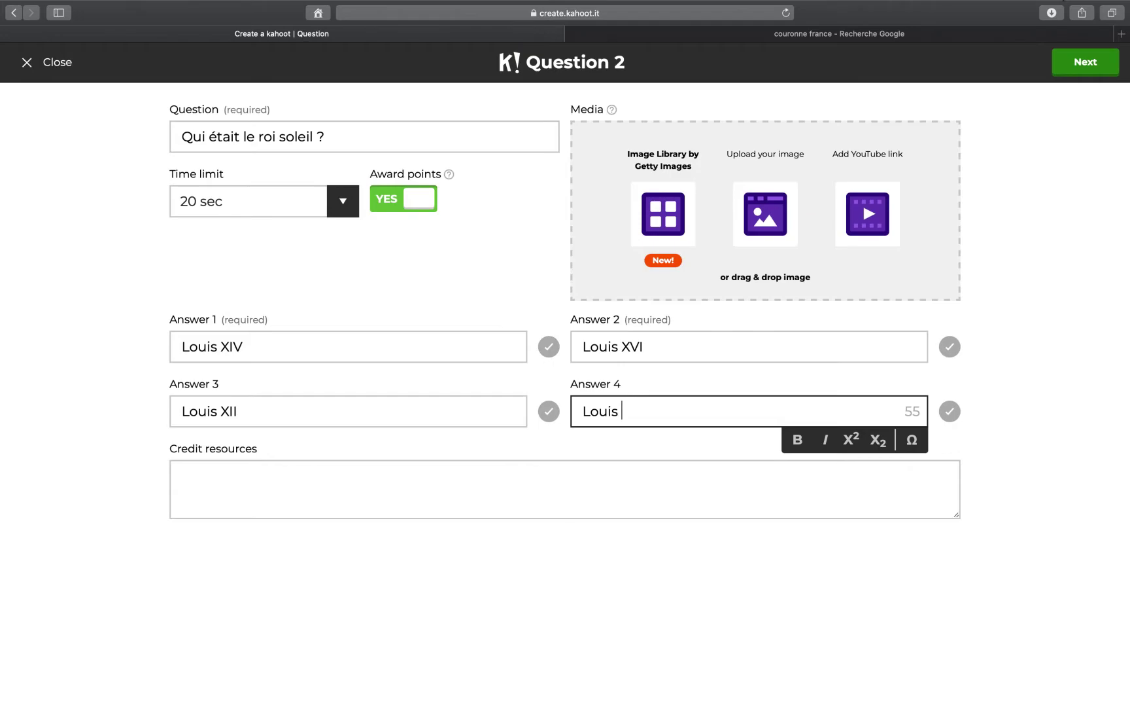
type("XV")
left_click(549, 346)
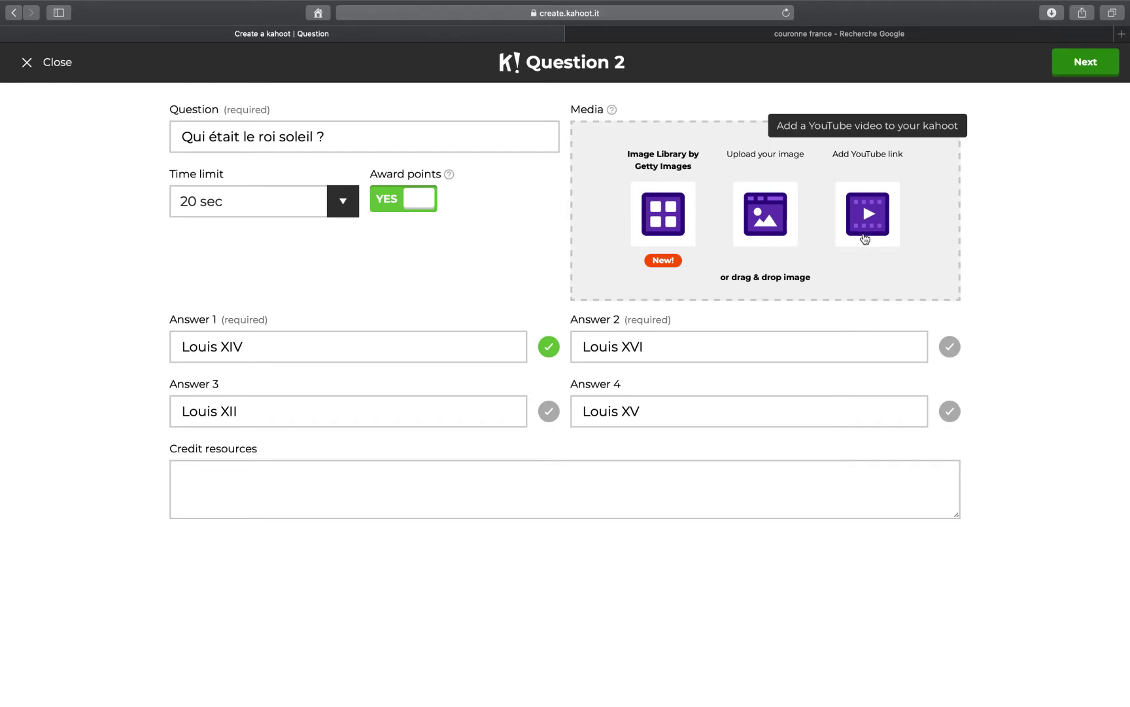
Upload Louis XIV.jpg as the image for question 2.
left_click(789, 228)
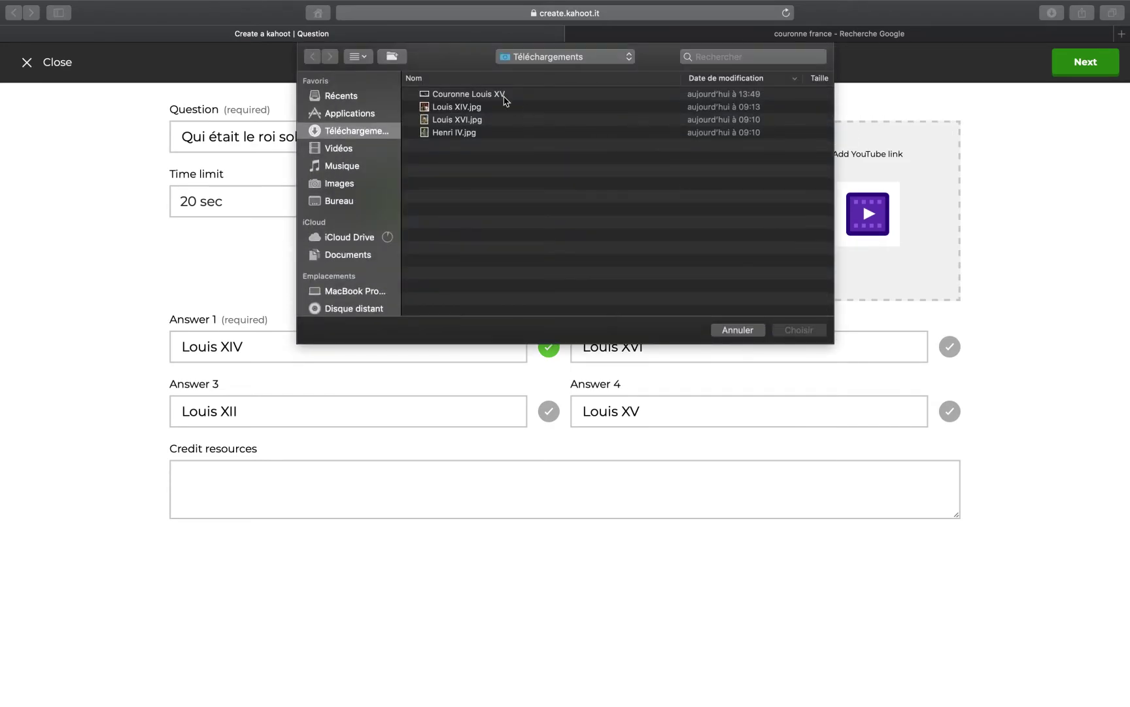
left_click(468, 107)
left_click(795, 331)
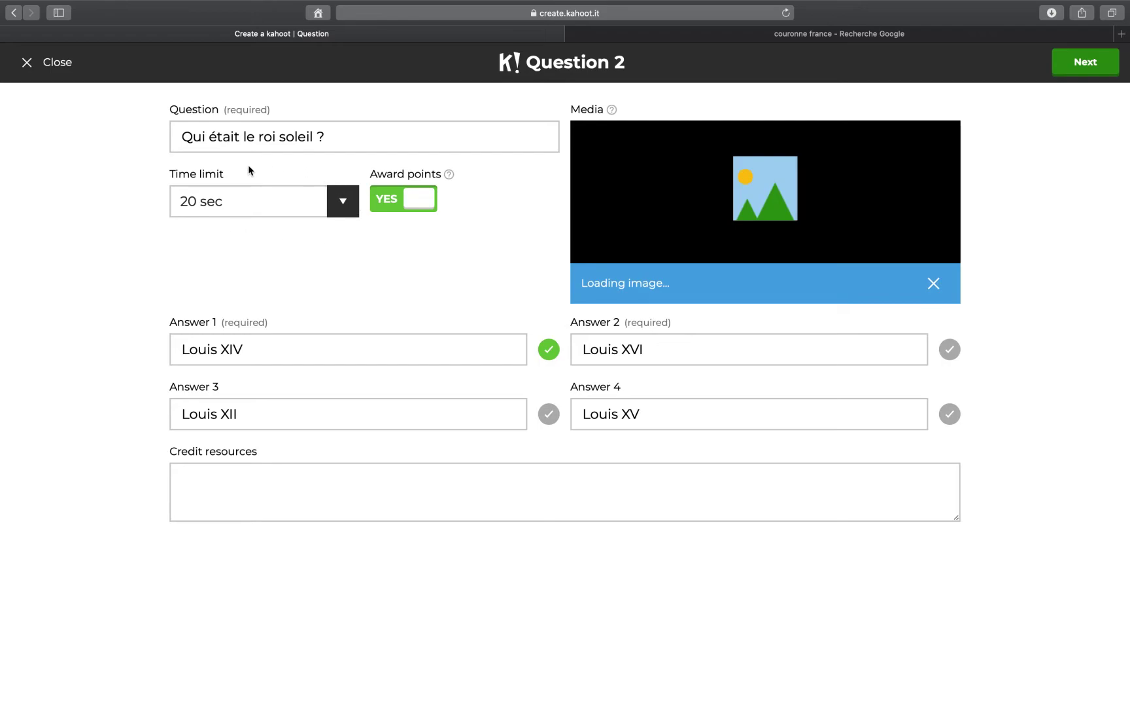
Keep the time limit of question 2 at 20 sec and finish the question.
left_click(335, 200)
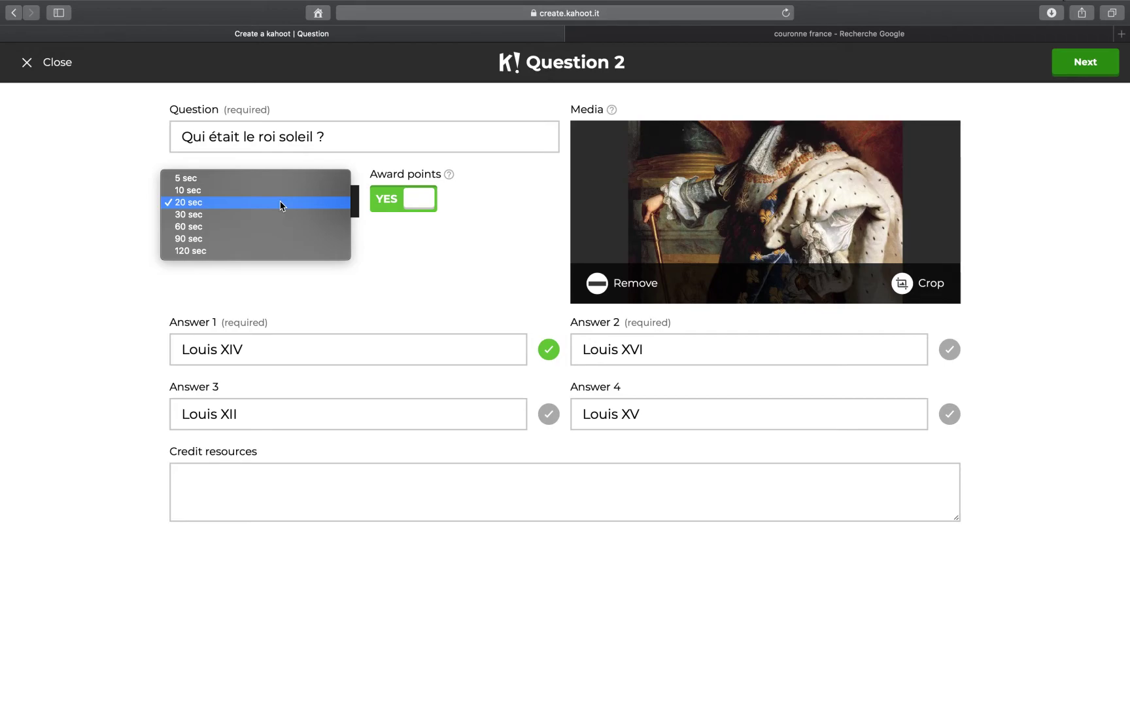
left_click(281, 203)
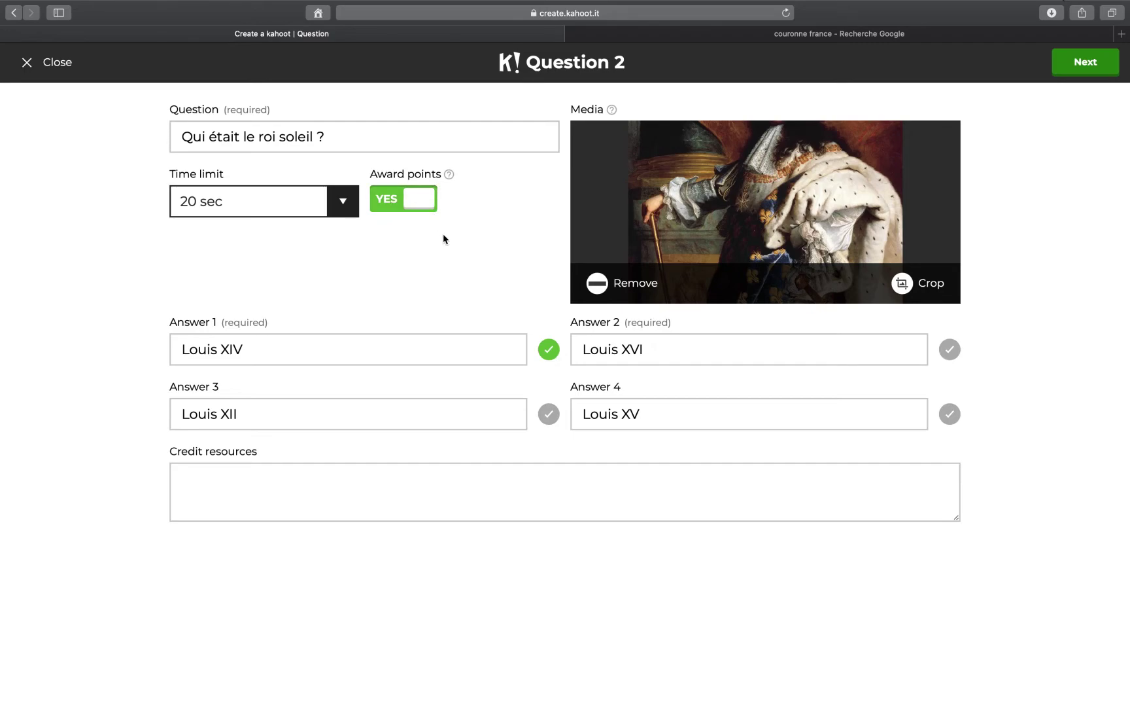
left_click(1085, 64)
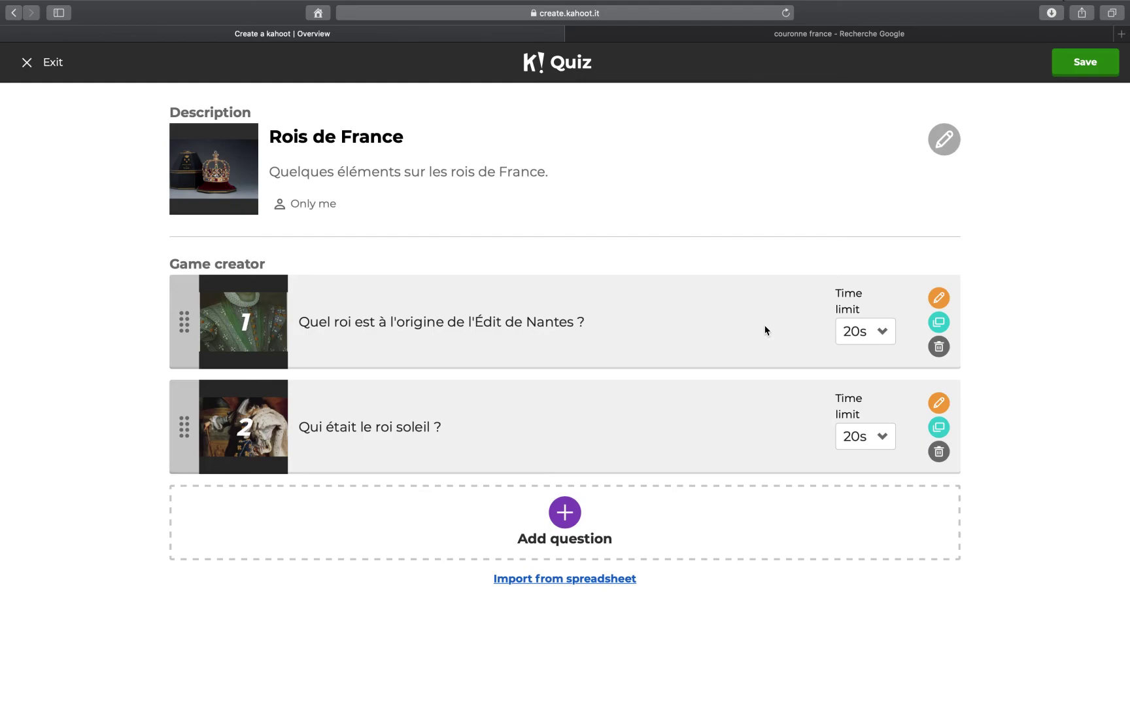
Duplicate the question about the Édit de Nantes in the quiz overview.
left_click(938, 323)
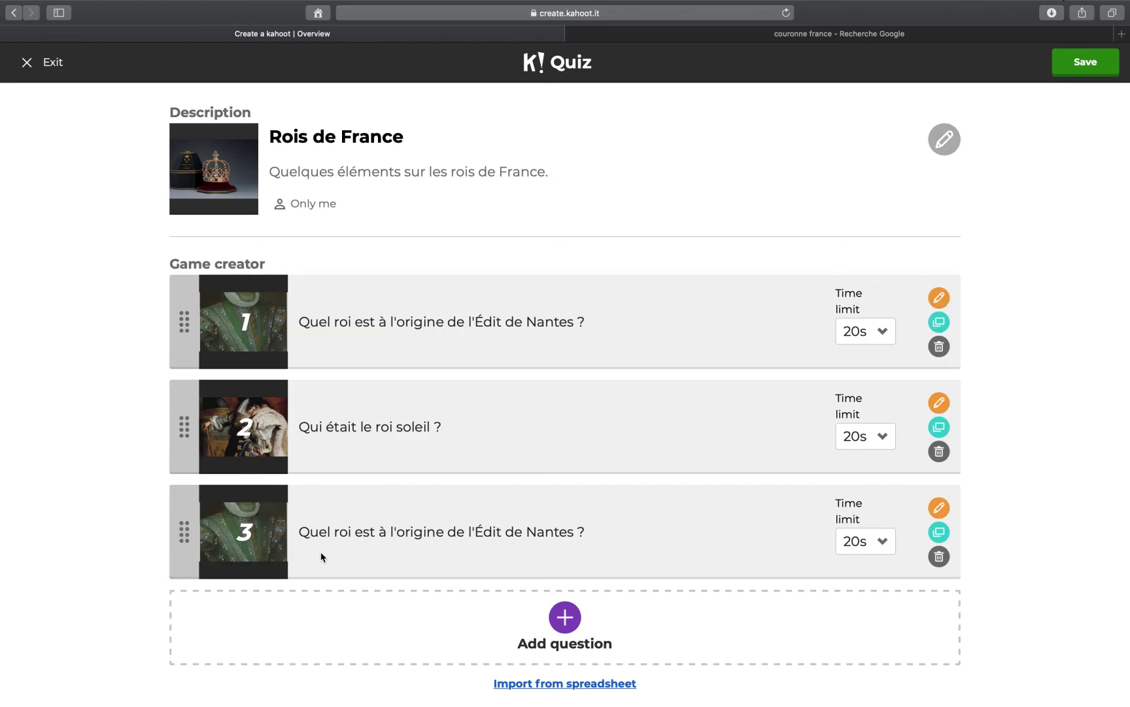
Replace the image of the duplicated question 3 with Louis XVI.jpg from the Téléchargements folder.
left_click(940, 508)
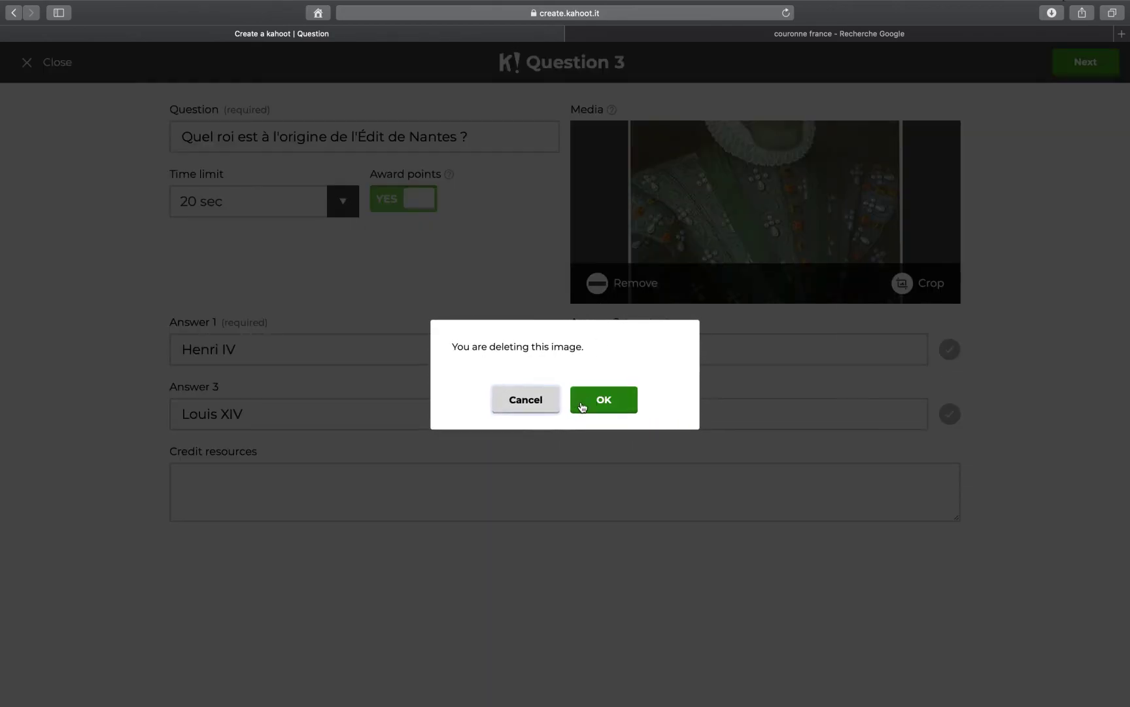
left_click(602, 408)
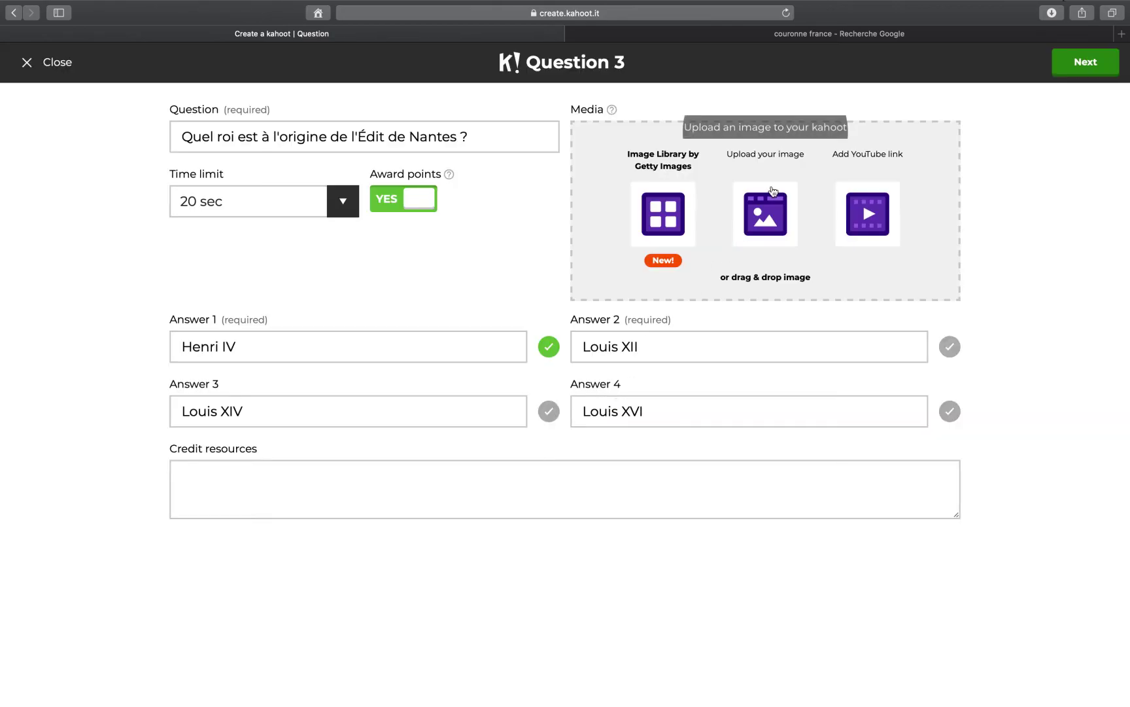
left_click(765, 213)
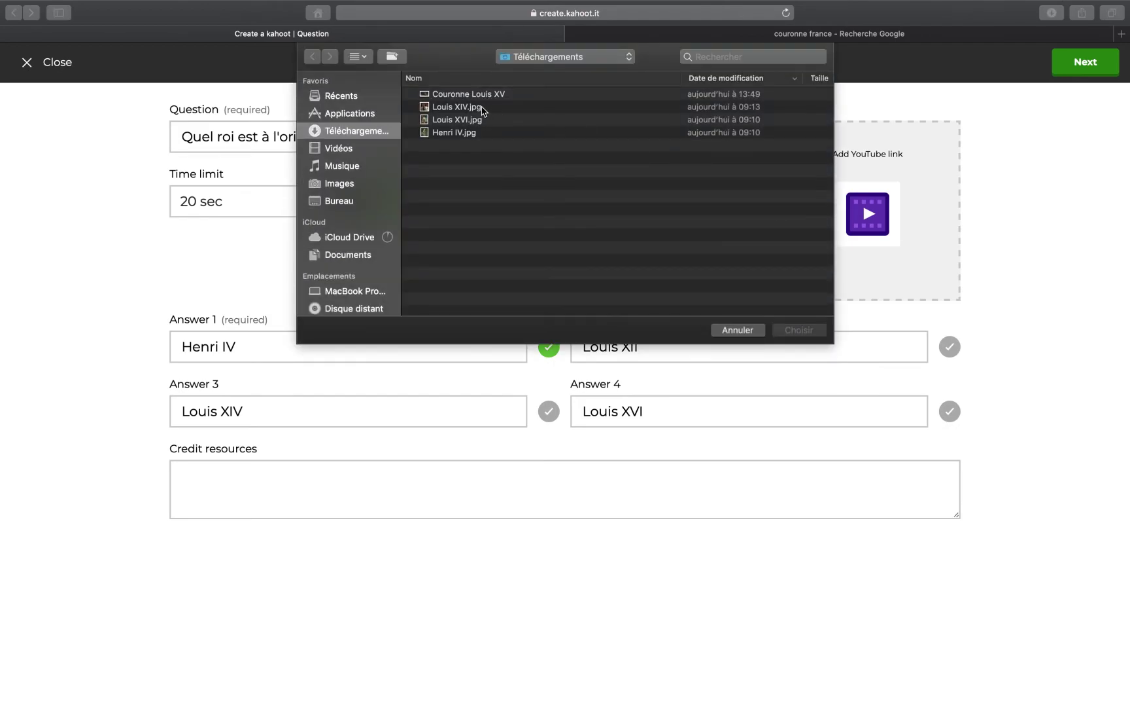
left_click(476, 121)
left_click(791, 327)
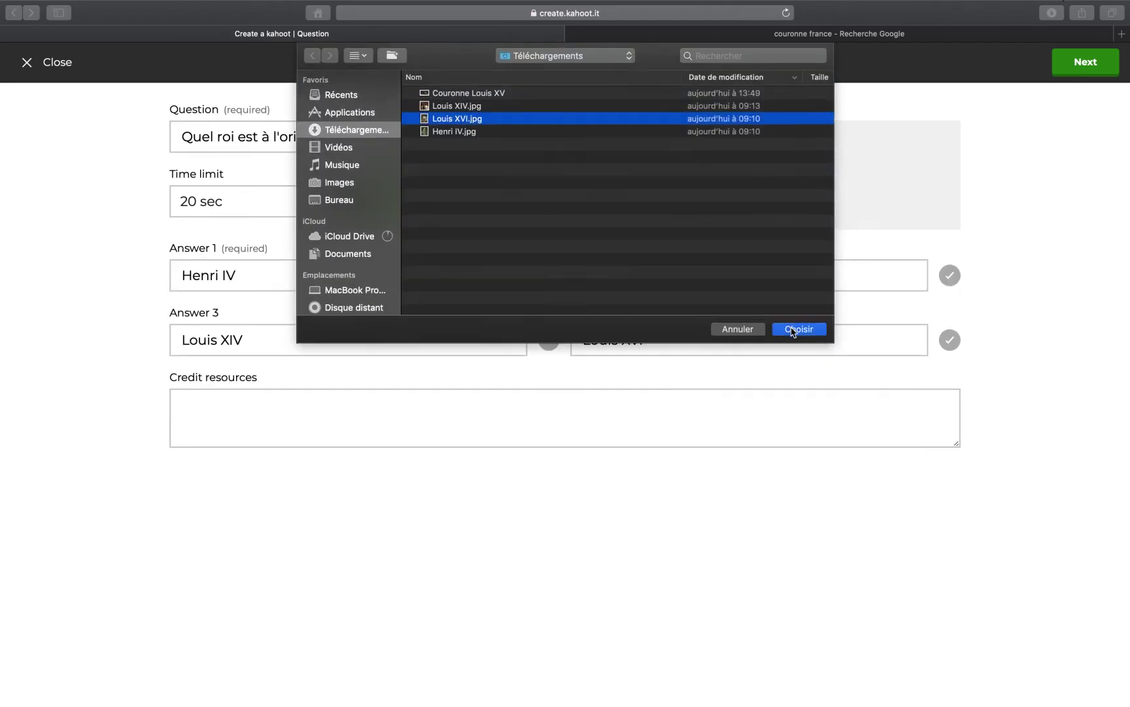
Change the text of question 3 to "Quel roi est mort décapité pendant la Révolution Française ?".
left_click_drag(457, 136, 262, 138)
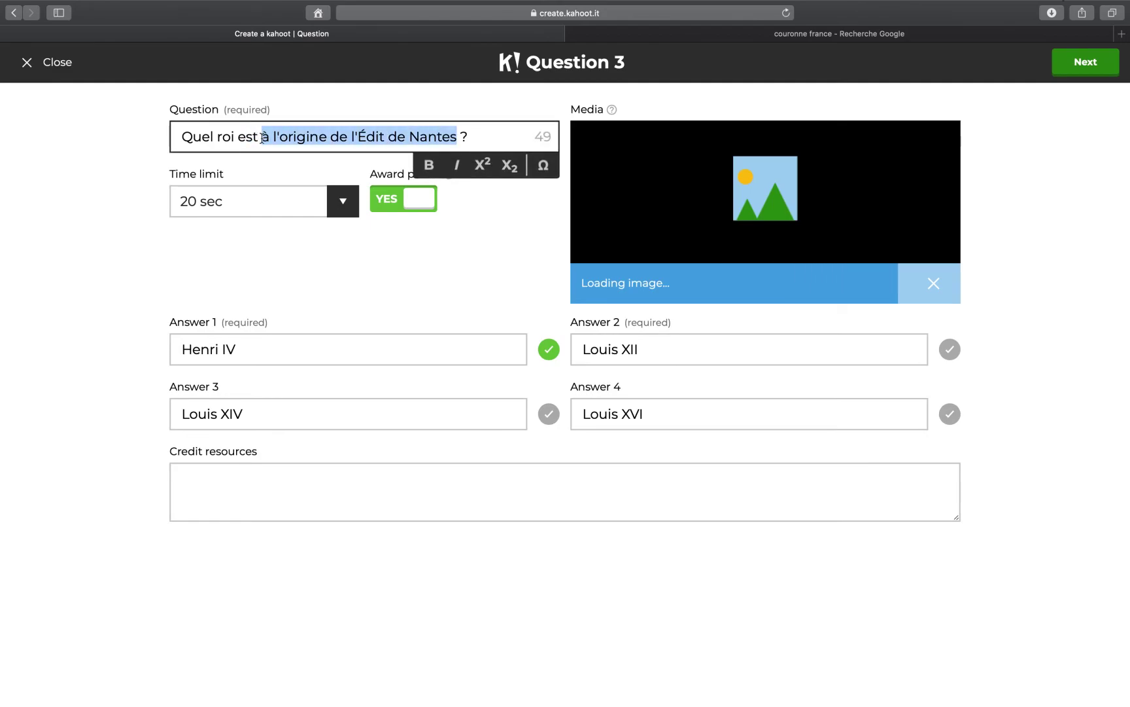
type("mort décapité pendant la Révolution Francaise")
key("BackSpace")
right_click(214, 157)
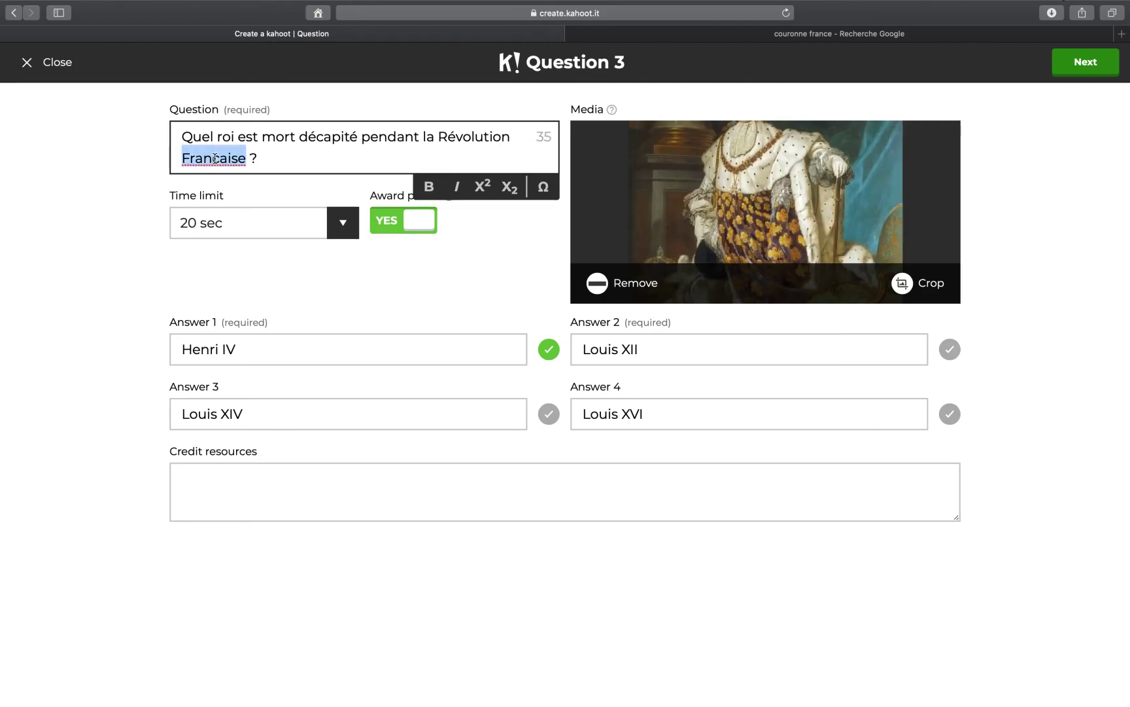
left_click(229, 162)
Mark Louis XVI instead of Henri IV as the correct answer of question 3 and finish the question.
left_click(550, 354)
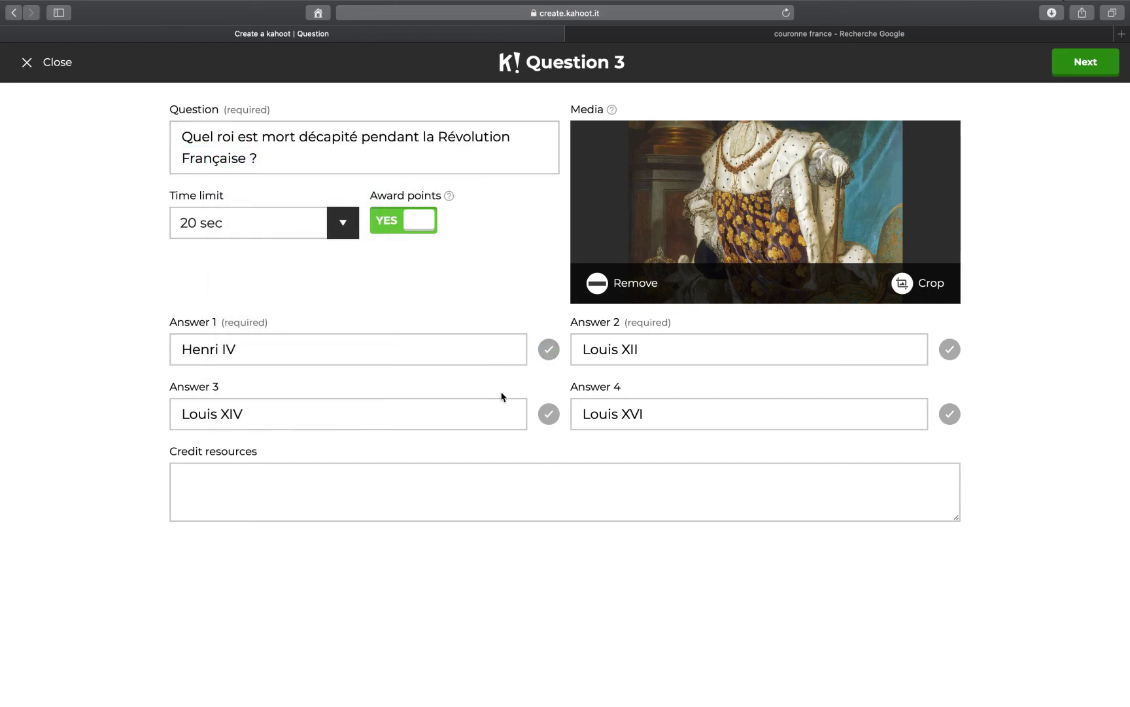
left_click(948, 422)
left_click(1086, 64)
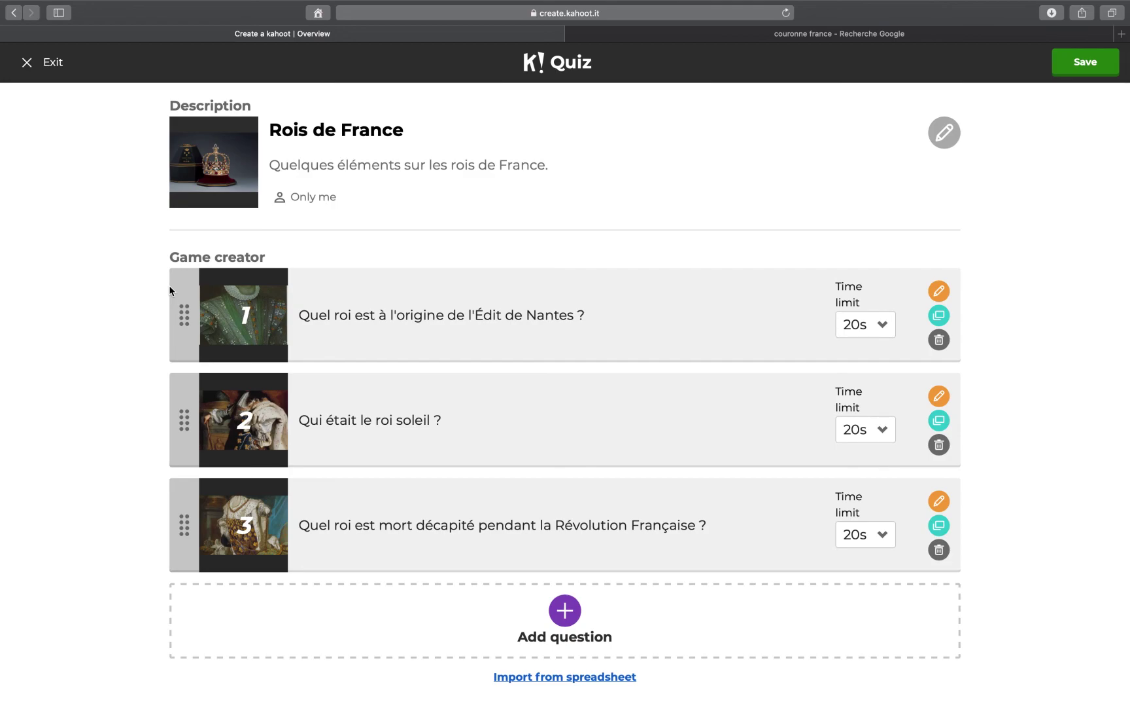
Reorder the questions to Révolution Française first, roi soleil second and Édit de Nantes third, and save the quiz.
left_click_drag(182, 310, 177, 463)
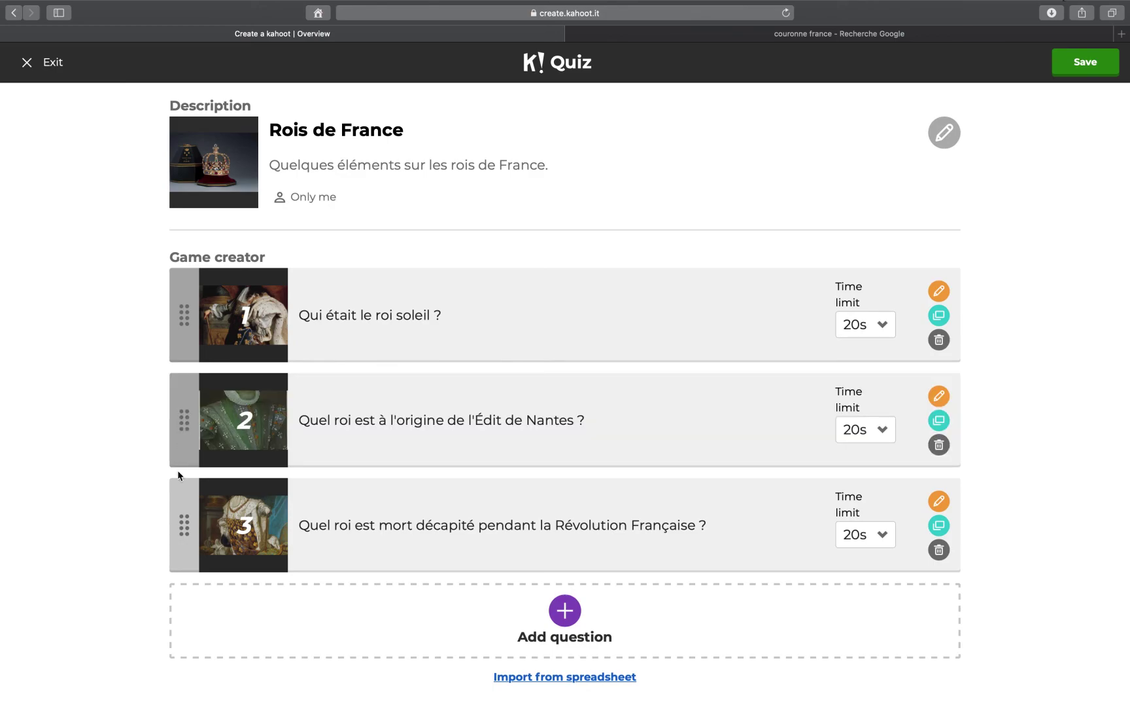
left_click_drag(186, 524, 185, 319)
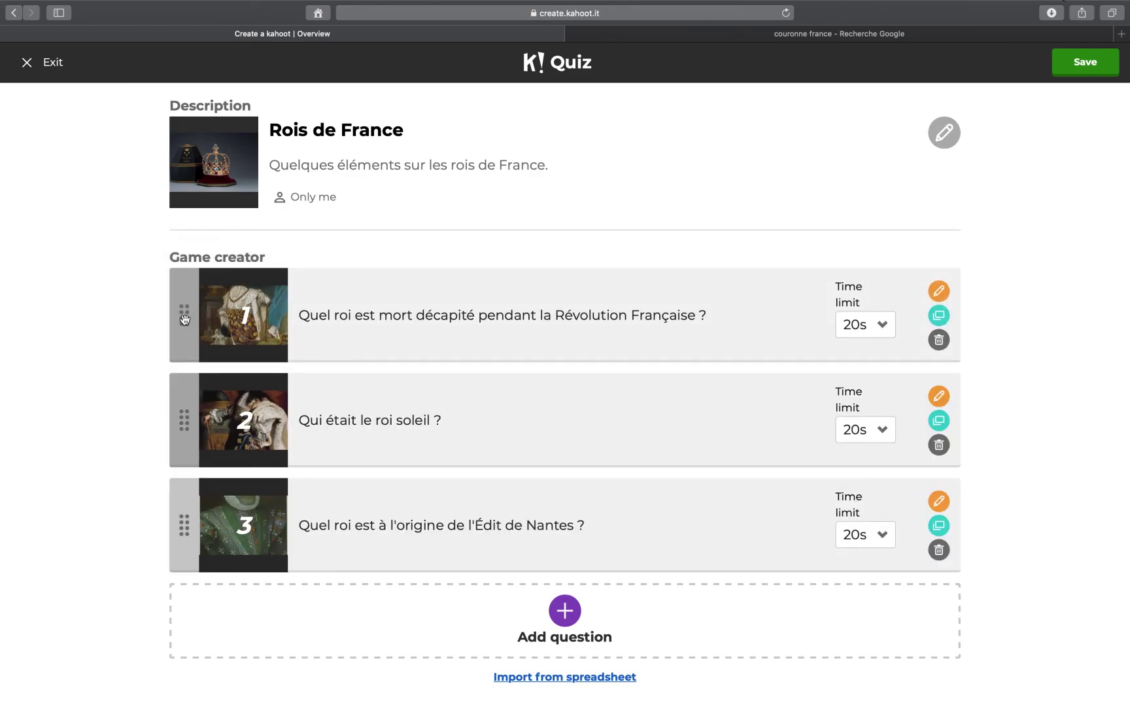
left_click(1091, 74)
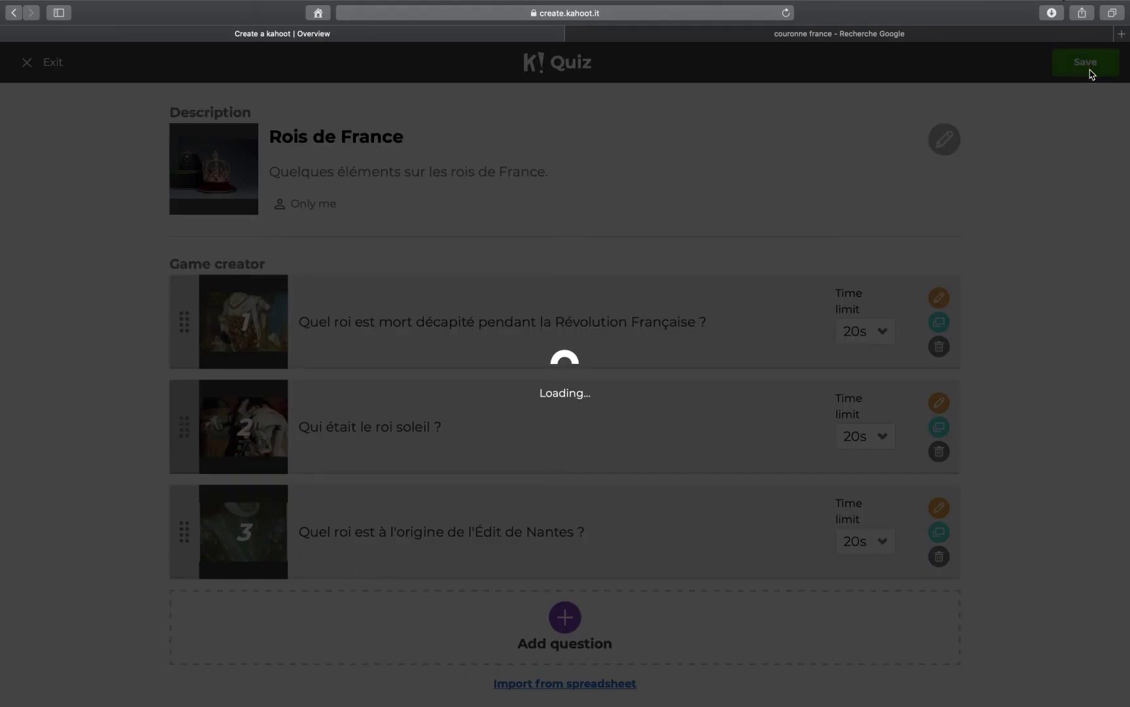